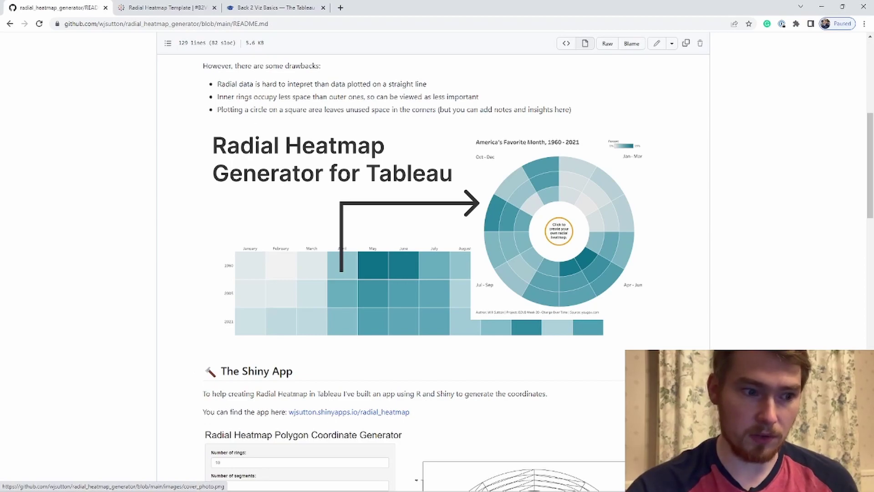
Step: Open the Radial Heatmap Polygon Coordinate Generator Shiny app linked in the README
scroll(433, 273, down, 6)
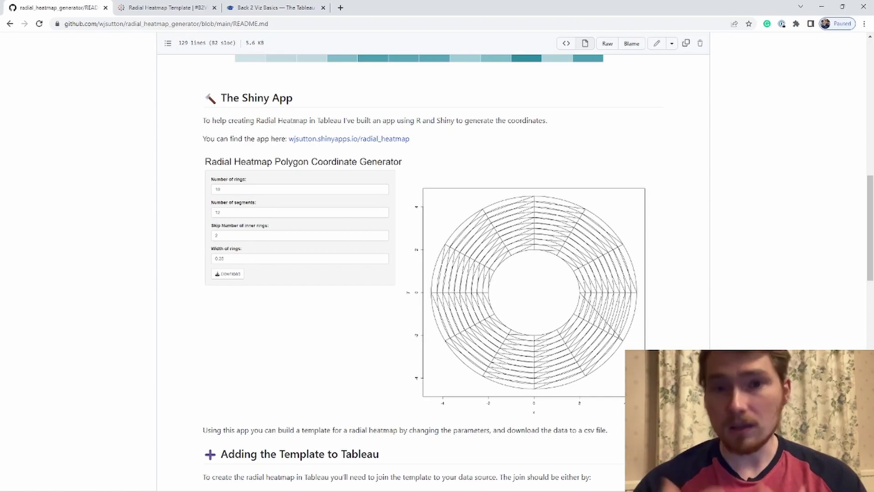
click(318, 139)
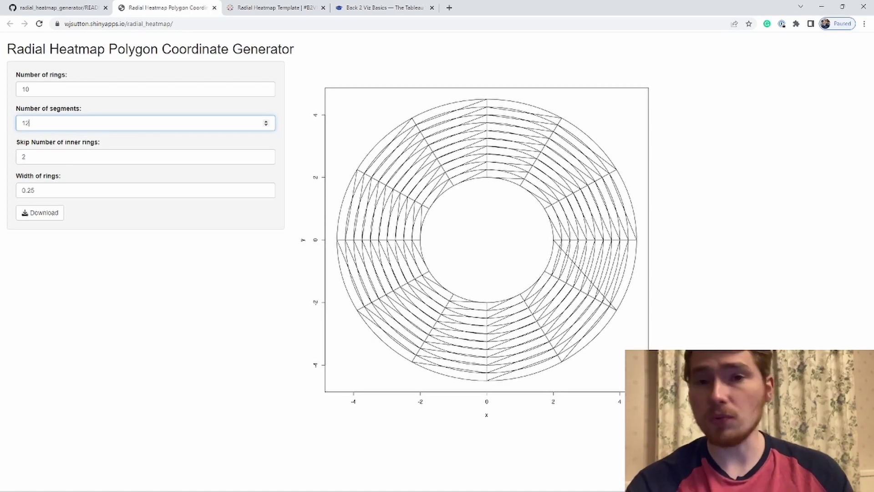
Step: Try the template with 24 segments, set the number of segments to 52, and download the coordinates
double_click(25, 123)
text(24)
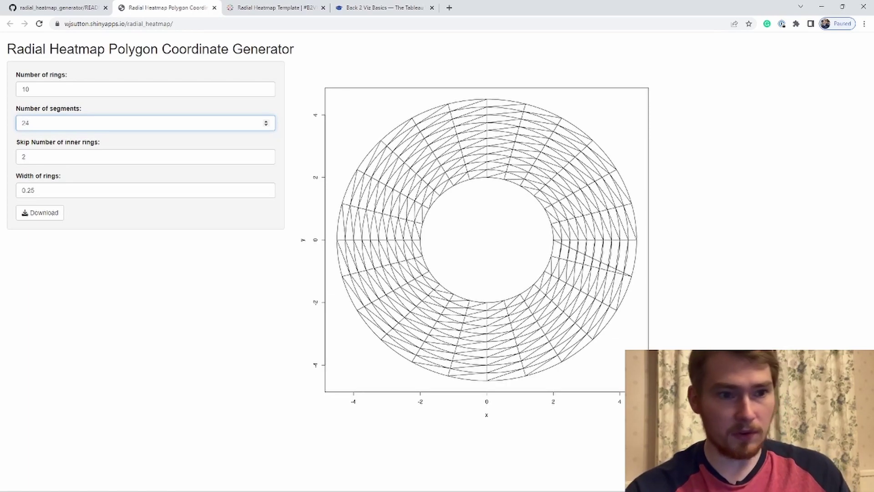
double_click(26, 123)
text(52)
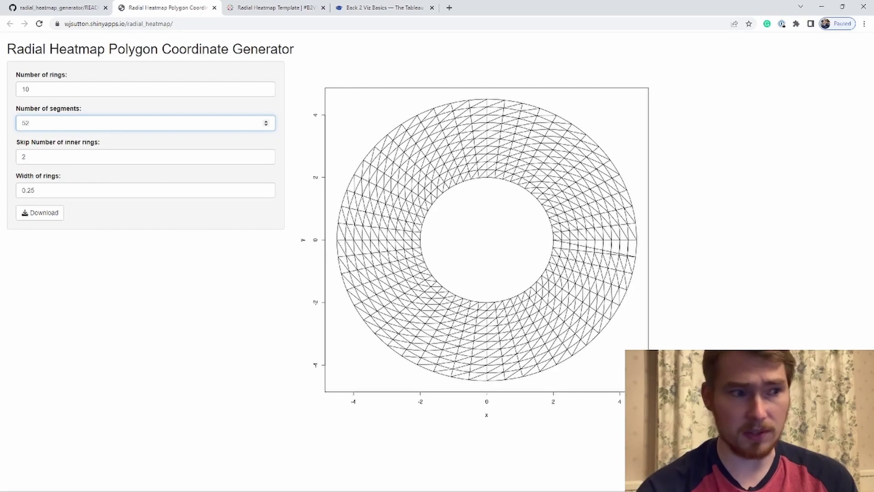
click(40, 213)
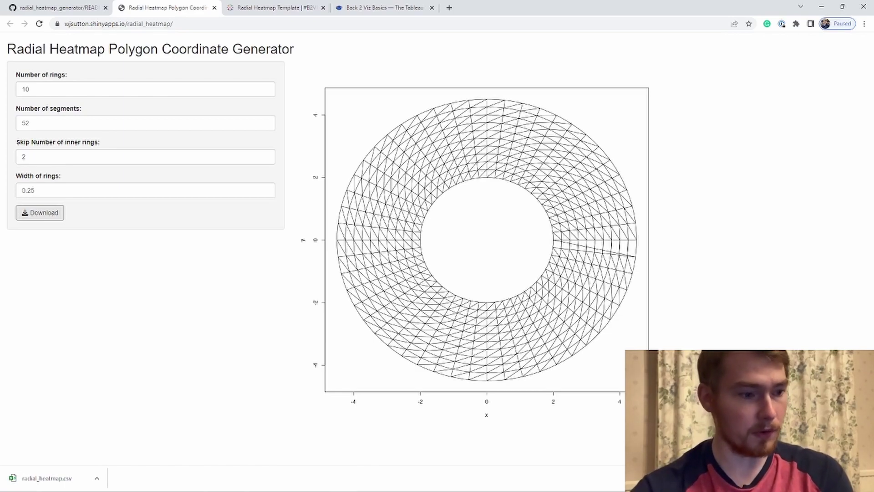
Step: Open the downloaded radial_heatmap CSV in Excel and examine its x, y and path columns
click(47, 478)
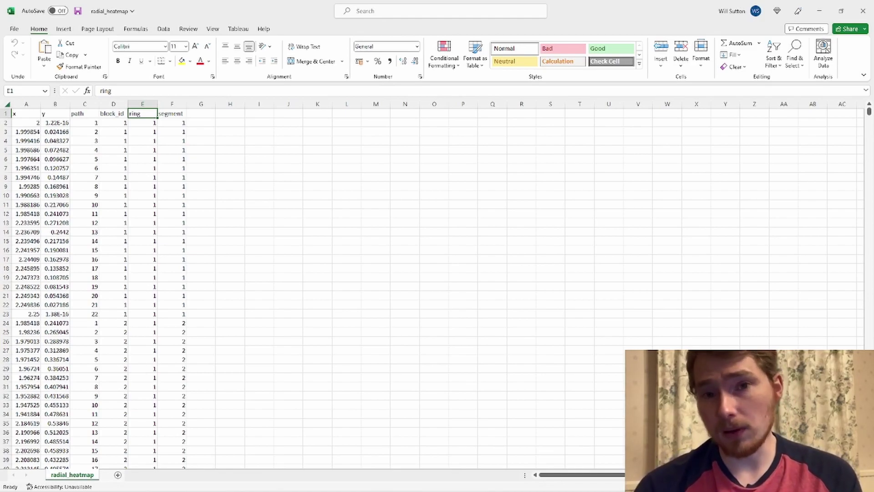
click(26, 122)
click(55, 132)
click(55, 123)
click(84, 123)
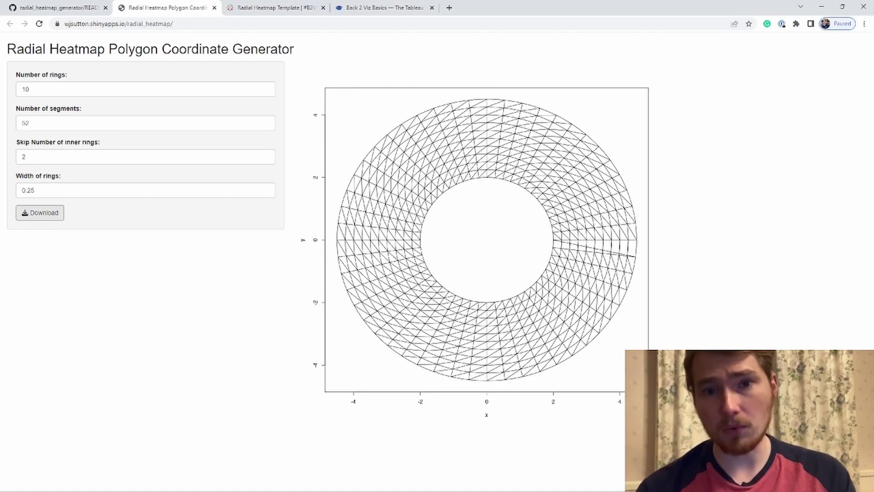
Step: Return to the browser and open the Week 20 Change Over Time challenge from the Back 2 Viz Basics page to read its summary
key(ctrl+4)
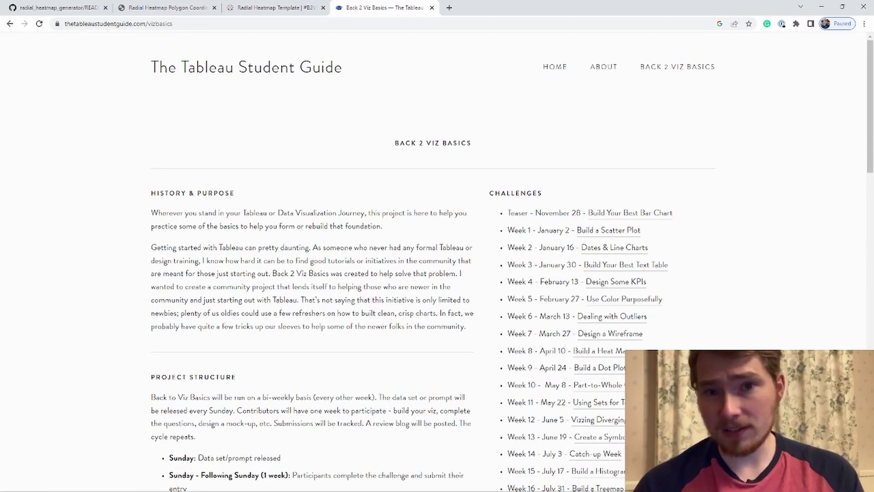
drag(394, 143, 468, 143)
click(479, 146)
right_click(479, 146)
key(Escape)
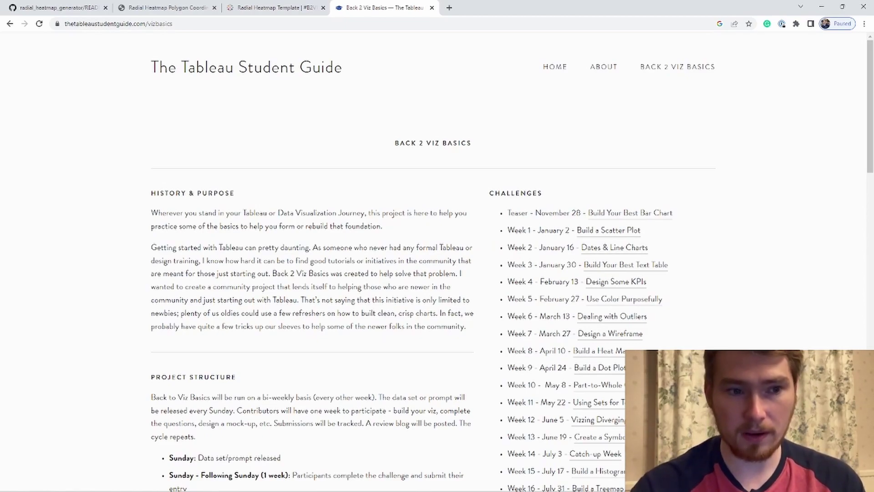
scroll(437, 259, down, 8)
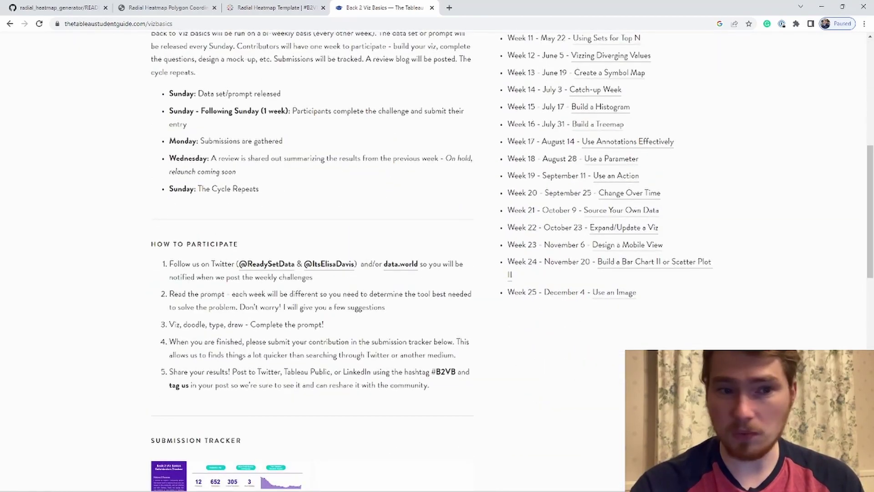
click(630, 192)
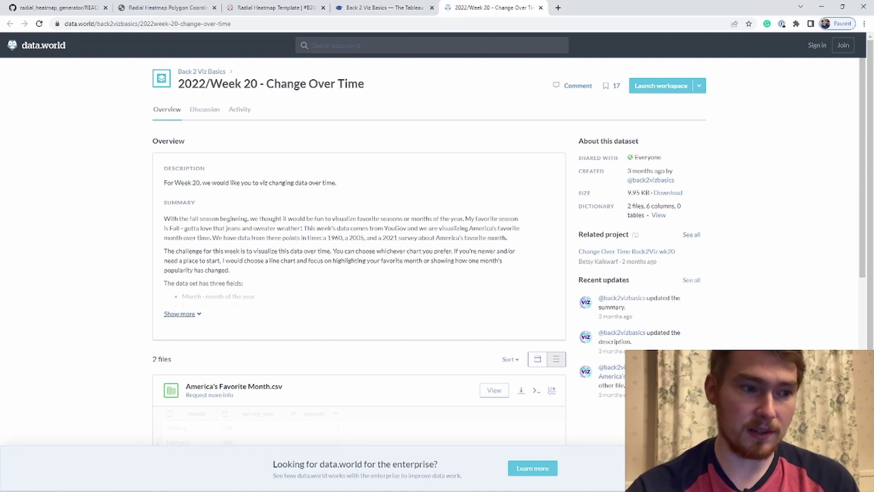
click(180, 314)
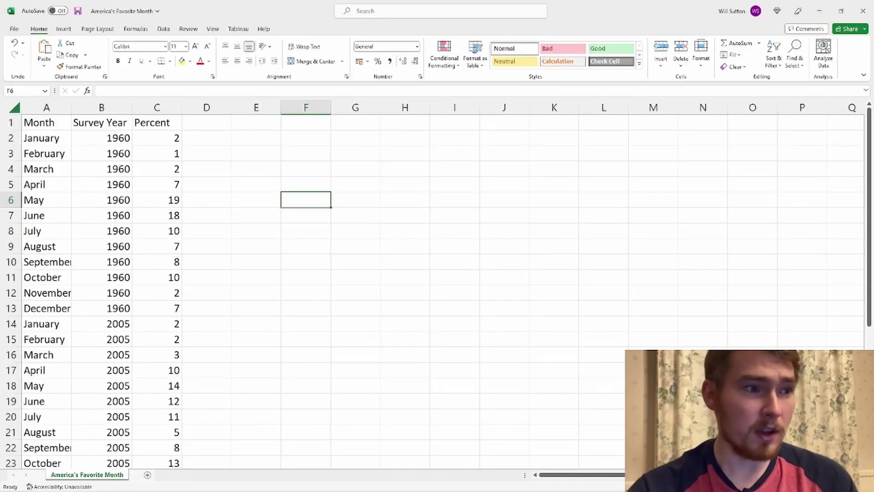
Step: Examine the Month, Survey Year and Percent columns of the America's Favorite Month data in Excel, and minimize the workbook
click(101, 231)
click(101, 153)
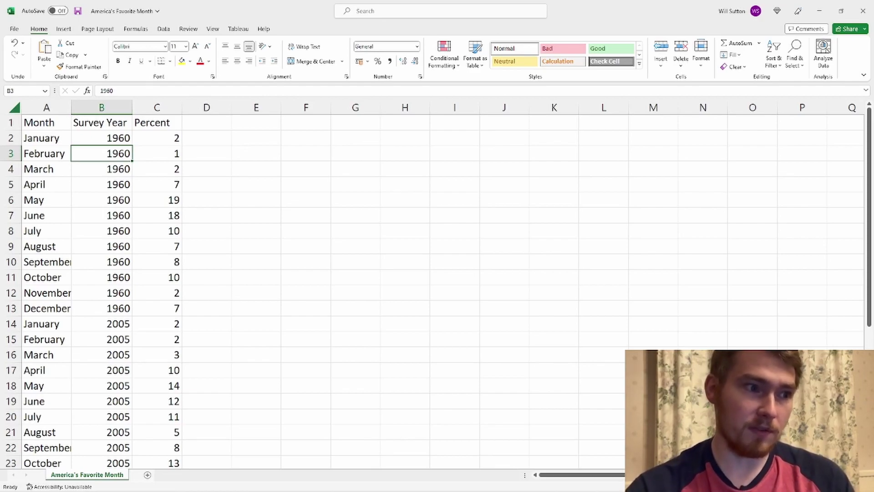
click(46, 153)
click(157, 153)
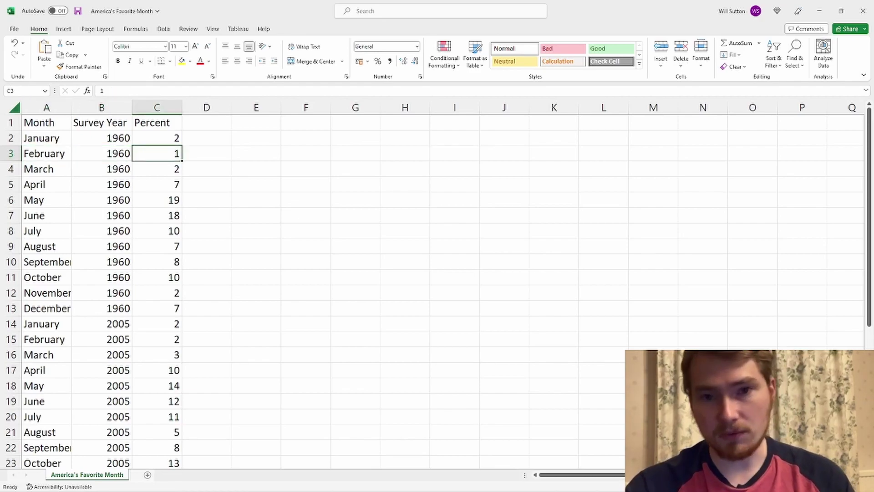
click(46, 138)
click(156, 138)
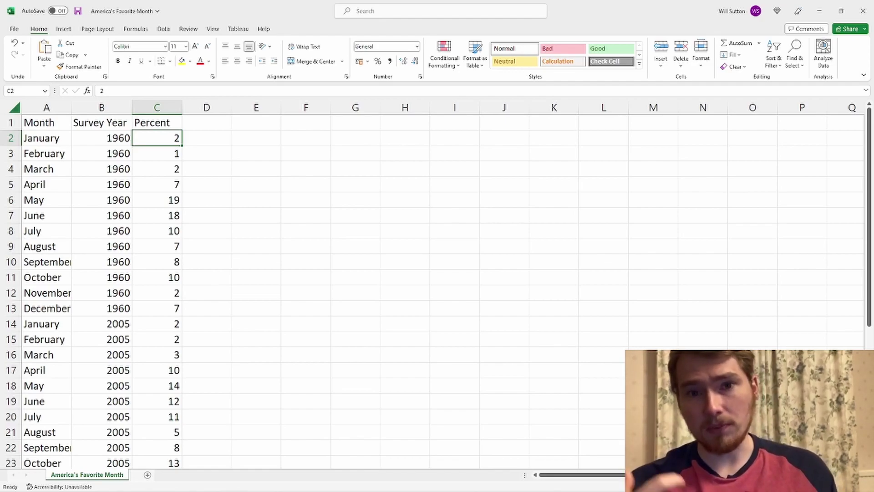
key(super+Down)
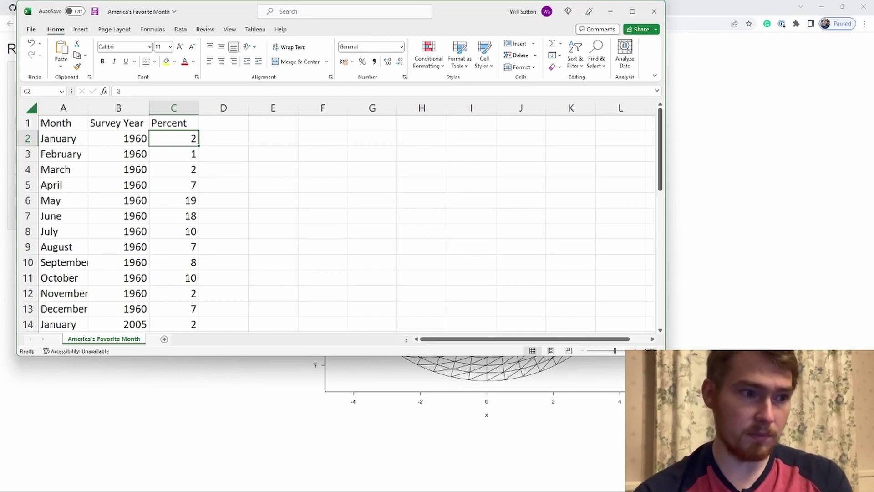
click(610, 10)
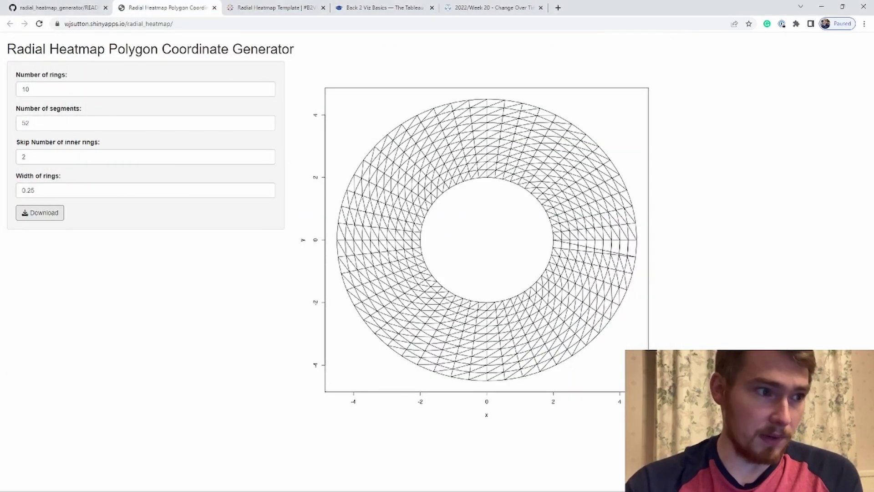
Step: Configure the radial template with 3 rings, 12 segments and a ring width of 1, and download it
drag(30, 89, 21, 89)
text(3)
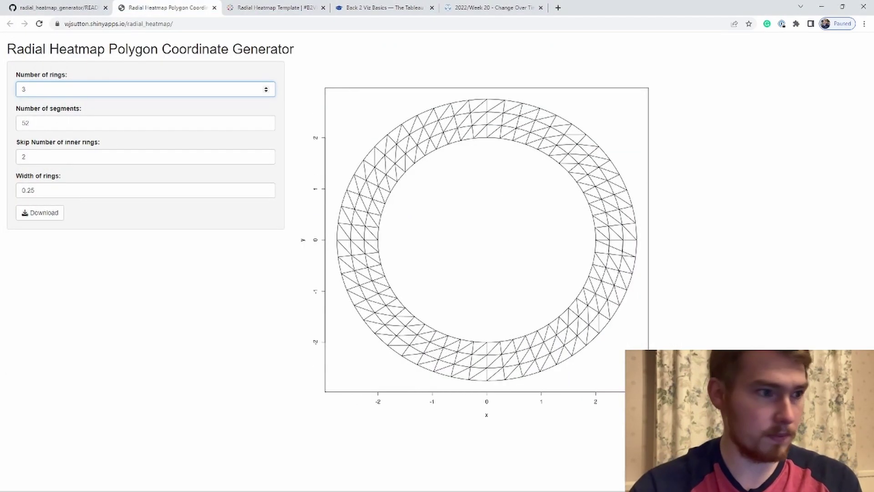
key(Tab)
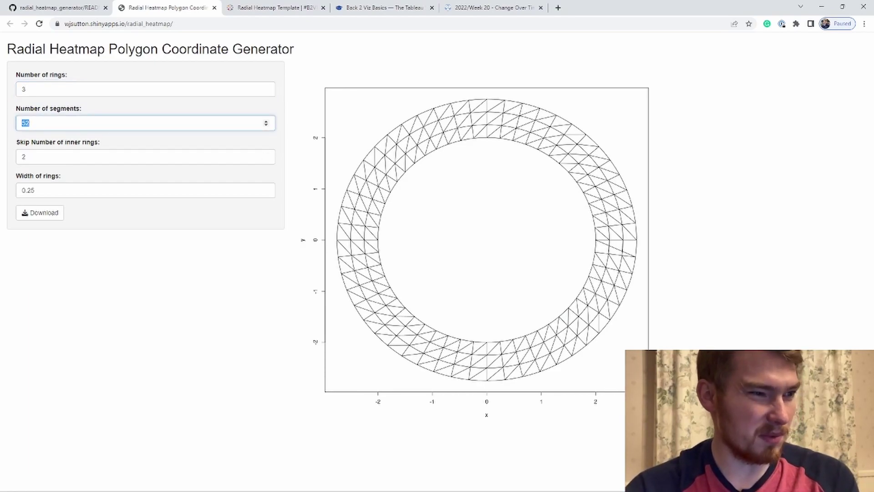
text(12)
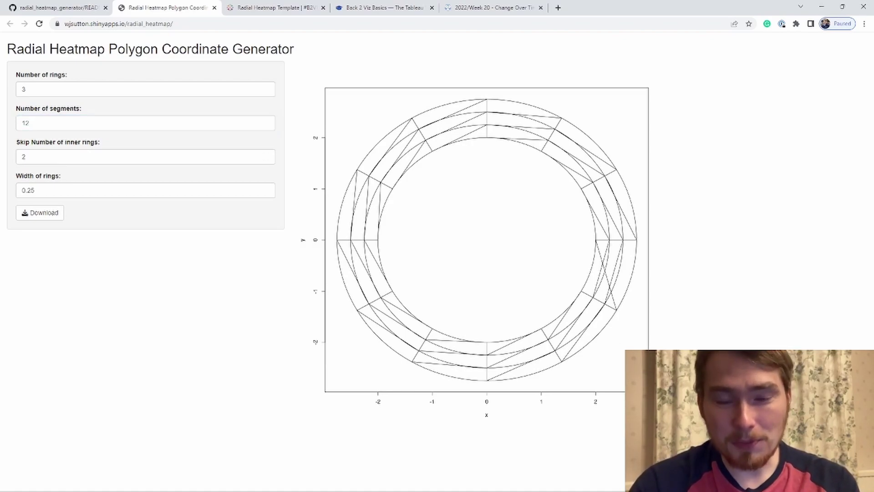
double_click(35, 190)
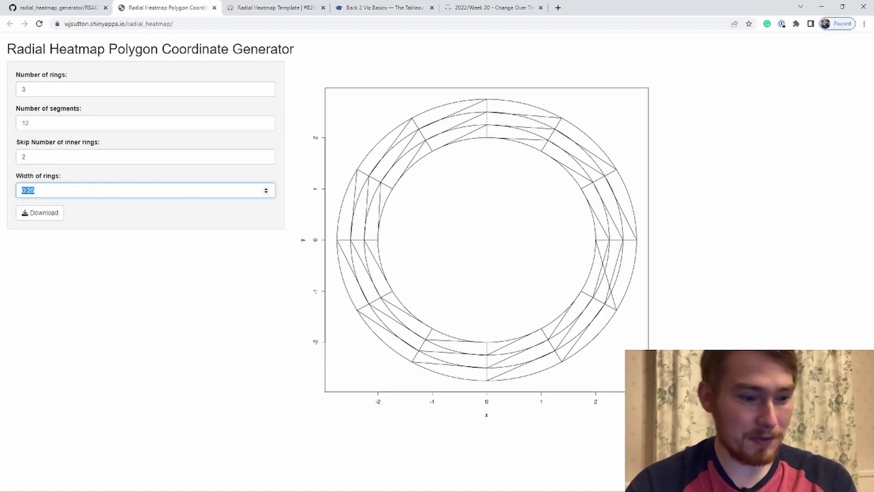
text(1)
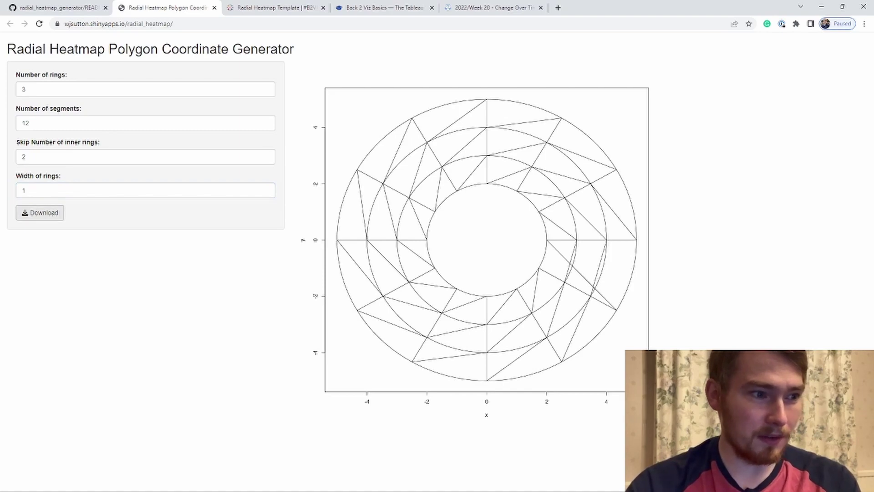
click(39, 213)
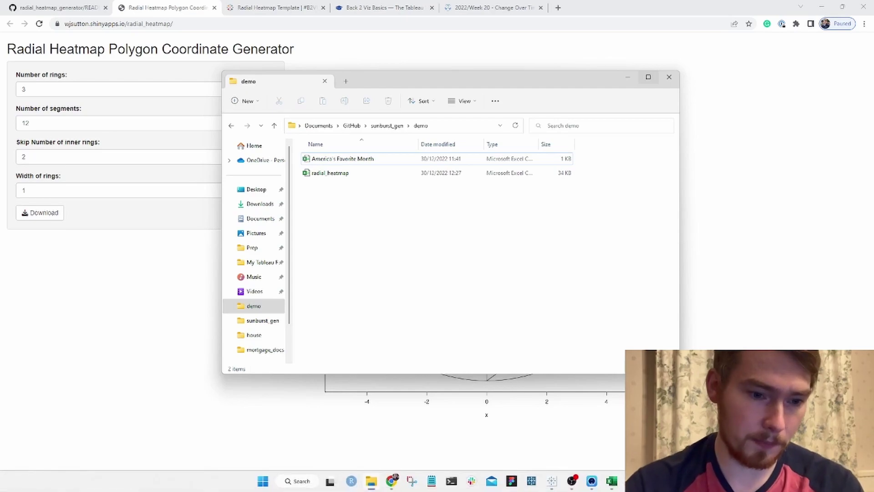
Step: Switch to Tableau Public, connect to the America's Favorite Month text file in the demo folder, and open Sheet 1
click(552, 481)
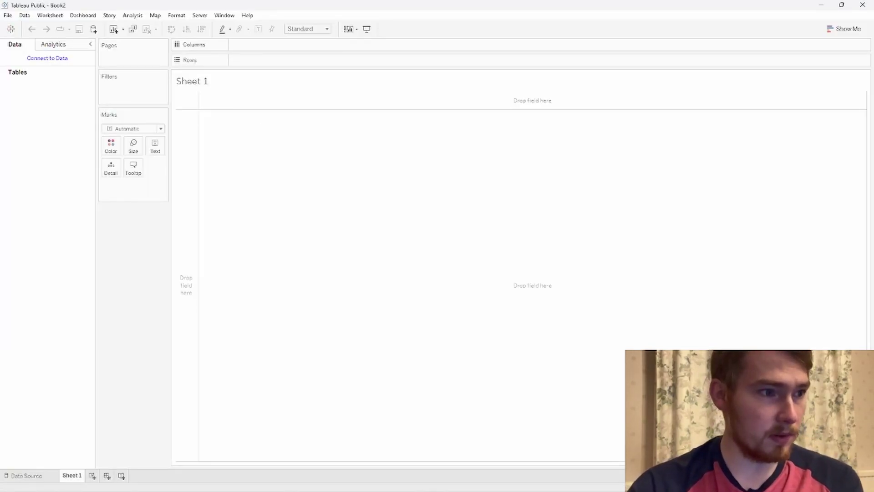
key(ctrl+d)
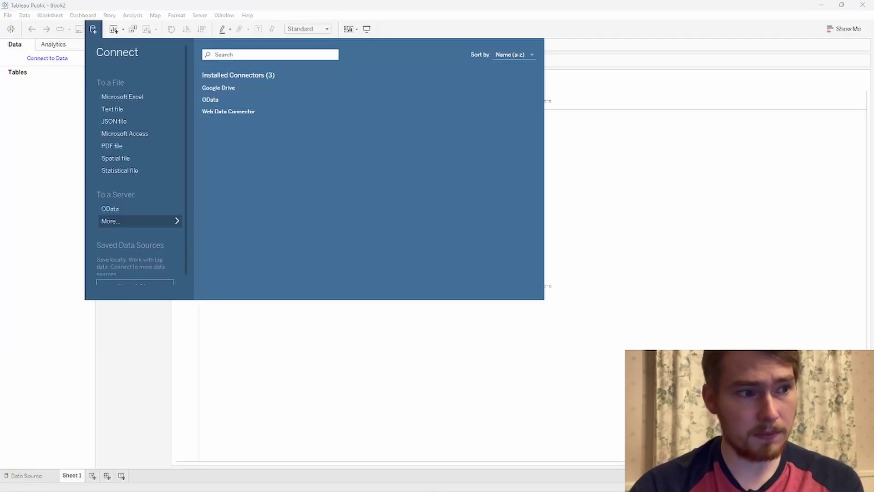
click(112, 109)
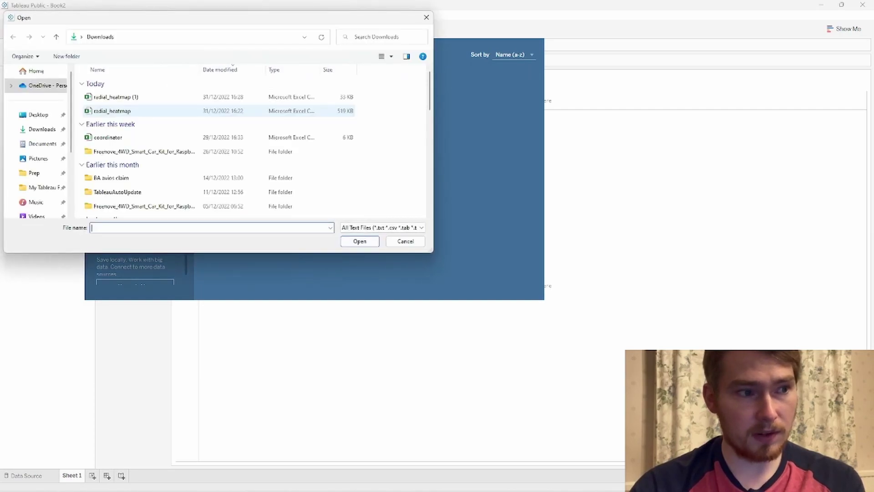
scroll(37, 151, down, 2)
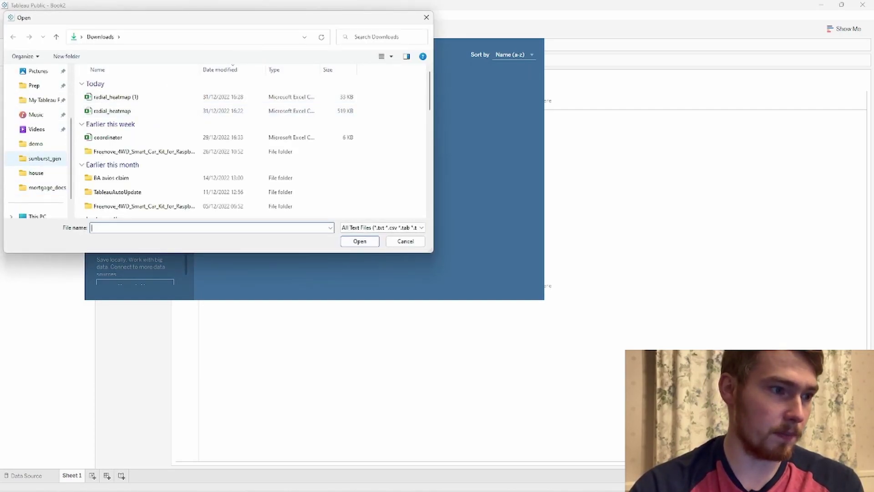
click(36, 143)
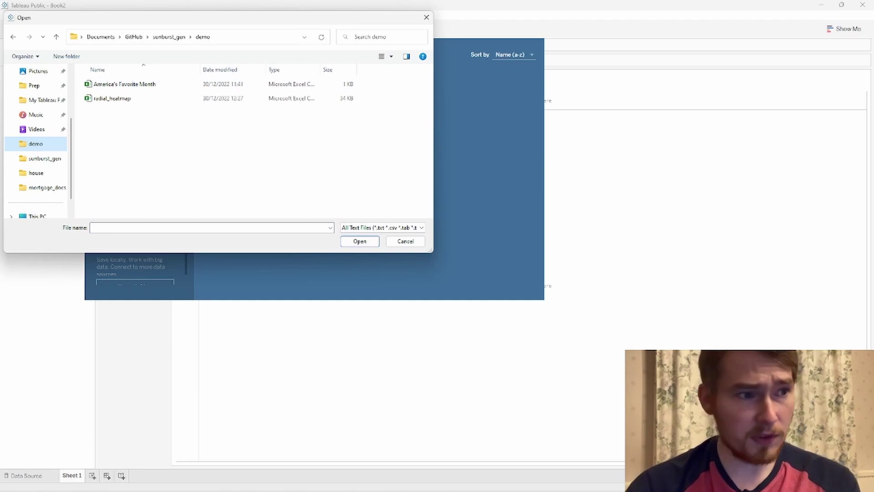
click(125, 84)
key(Return)
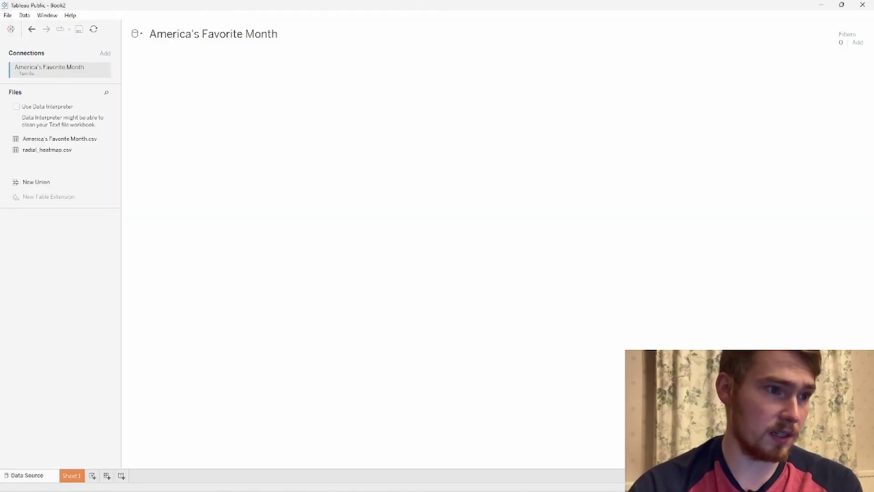
click(71, 474)
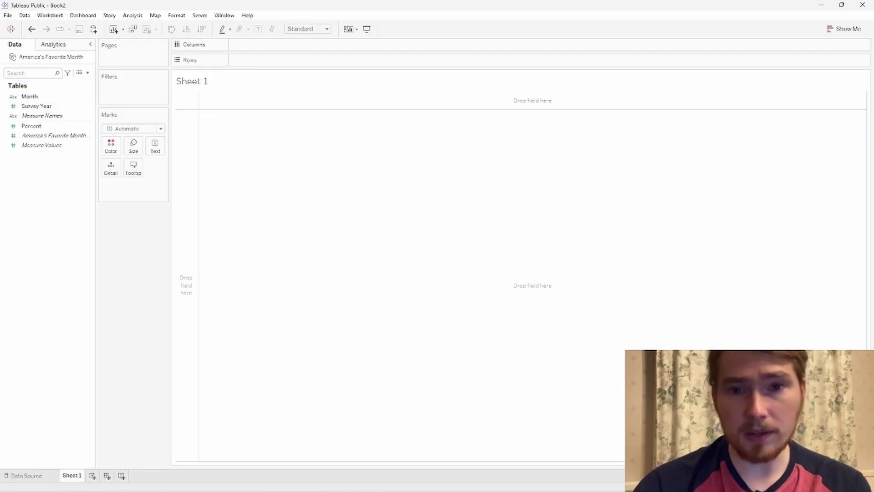
Step: Add a calculated field named "dummy field" to the Month by Survey Year grid and set its axis end to 1
right_click(50, 107)
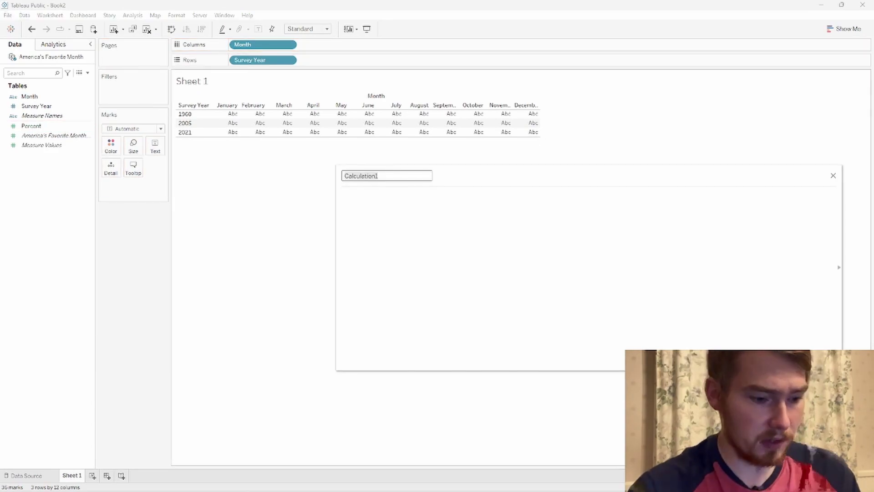
text(dummy field)
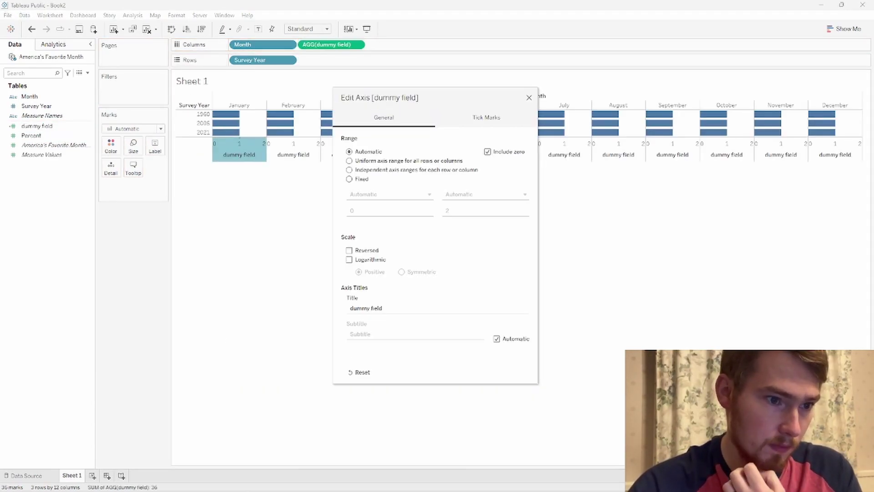
click(486, 210)
text(1)
key(Return)
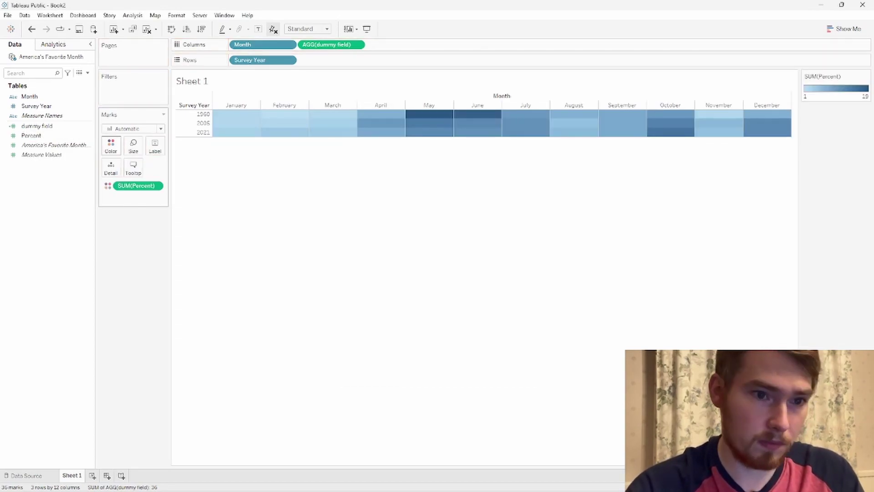
Step: Recolor the Percent marks with a custom sequential palette based on the teal color #096c88
click(110, 146)
click(143, 175)
click(519, 226)
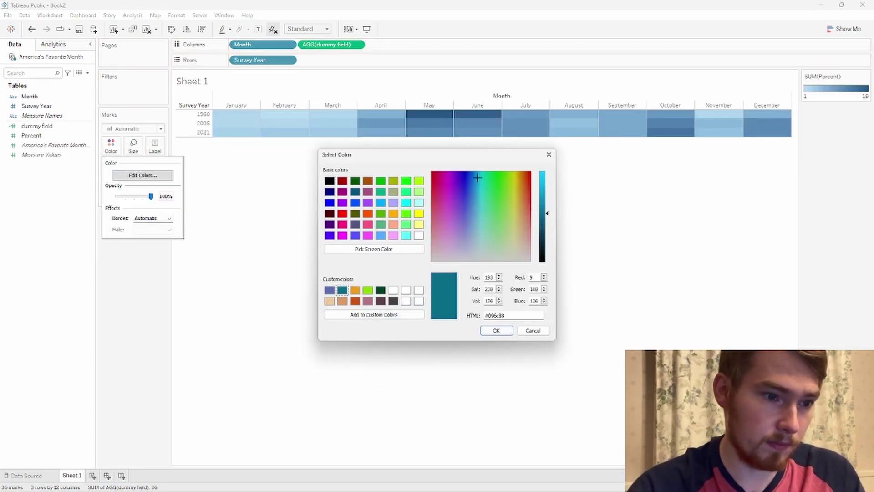
click(496, 330)
click(510, 298)
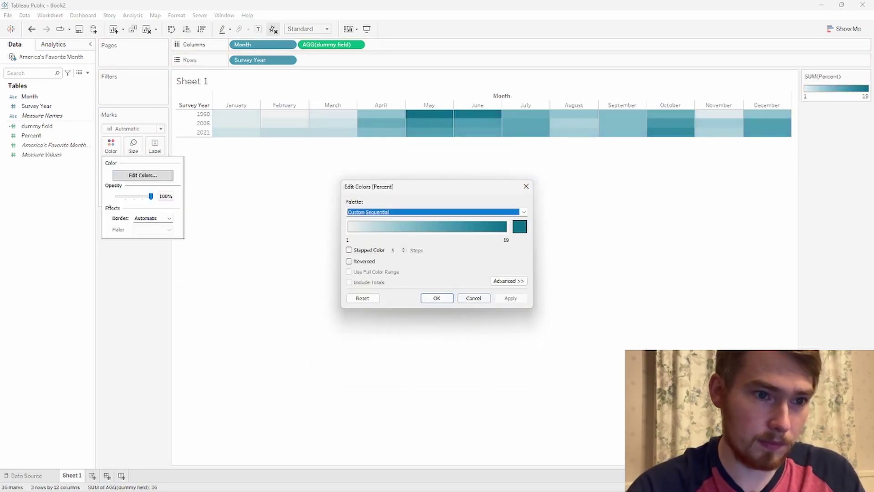
Step: Apply the custom sequential palette to Percent and fit the heatmap to the entire view
click(436, 298)
click(308, 29)
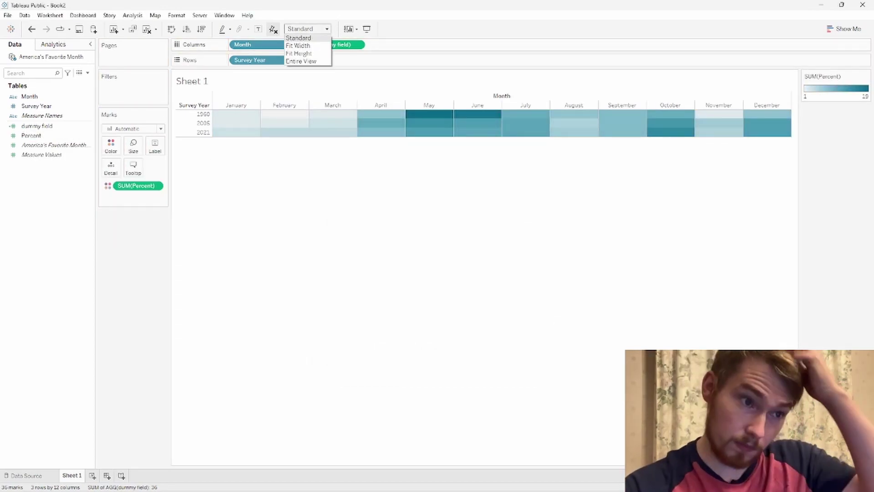
click(301, 61)
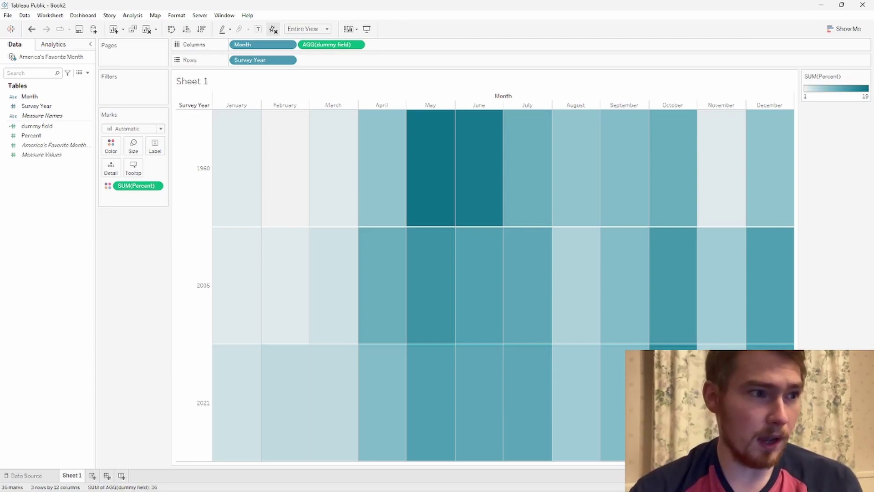
Step: Switch to Excel to examine the Month and Survey Year columns of the America's Favorite Month data, then return to Tableau Public
click(36, 106)
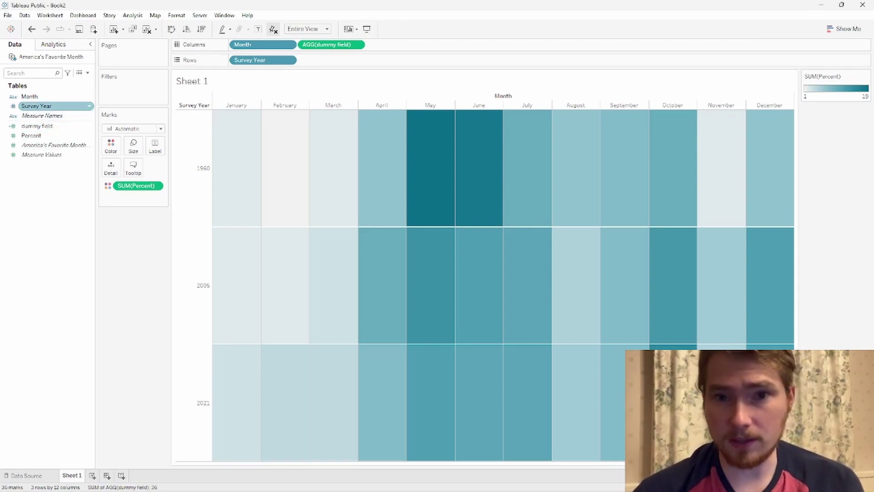
click(30, 96)
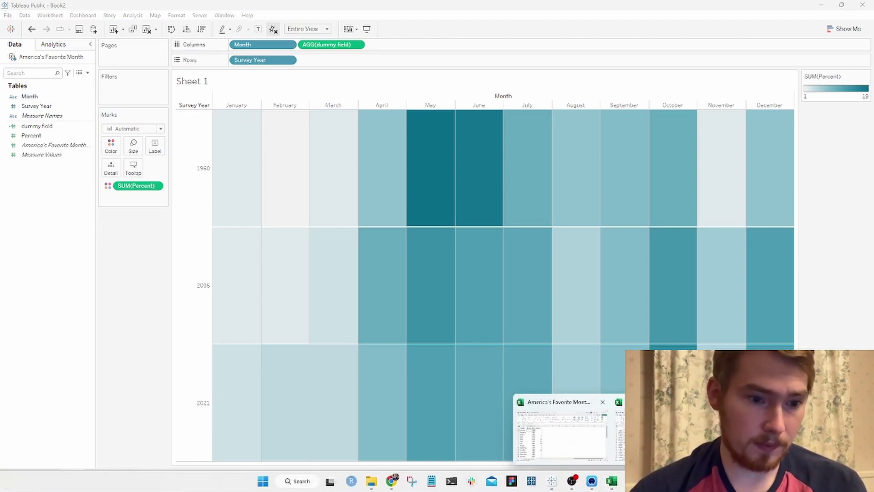
click(612, 481)
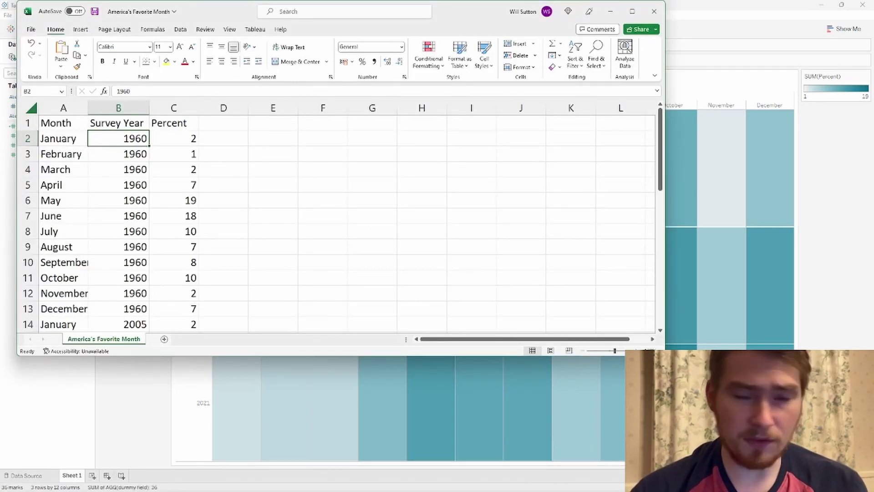
click(63, 138)
click(63, 154)
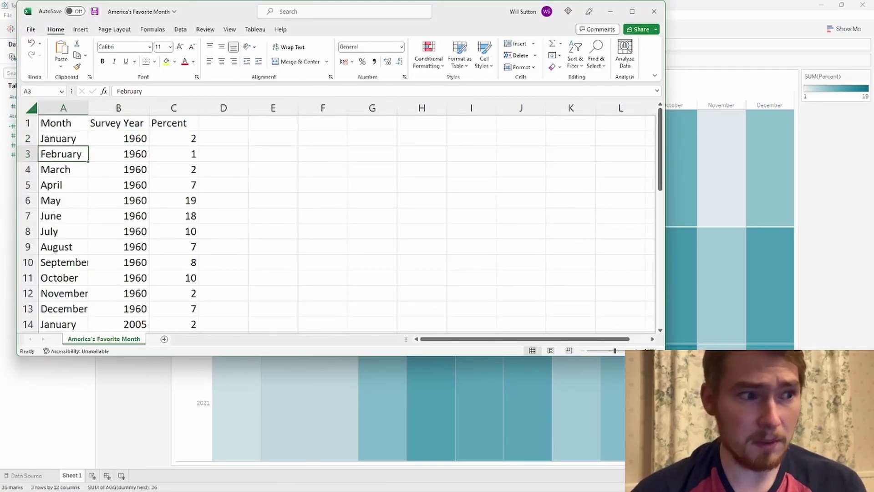
click(118, 139)
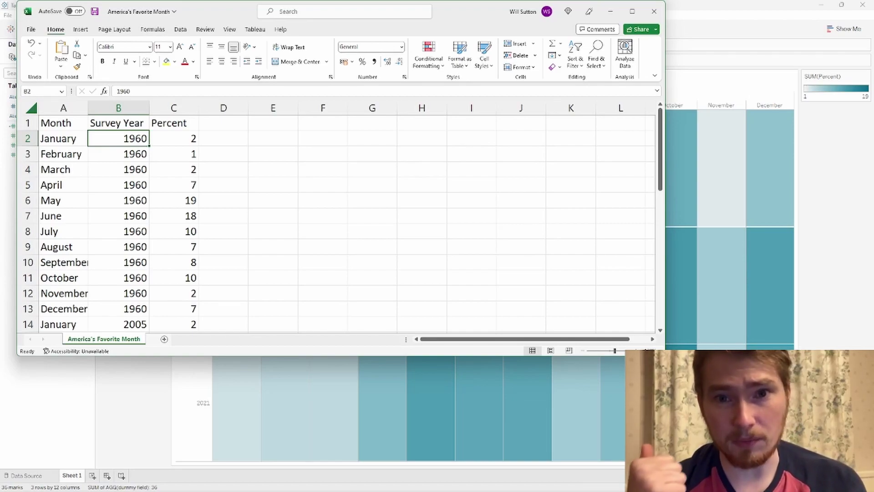
scroll(337, 223, down, 3)
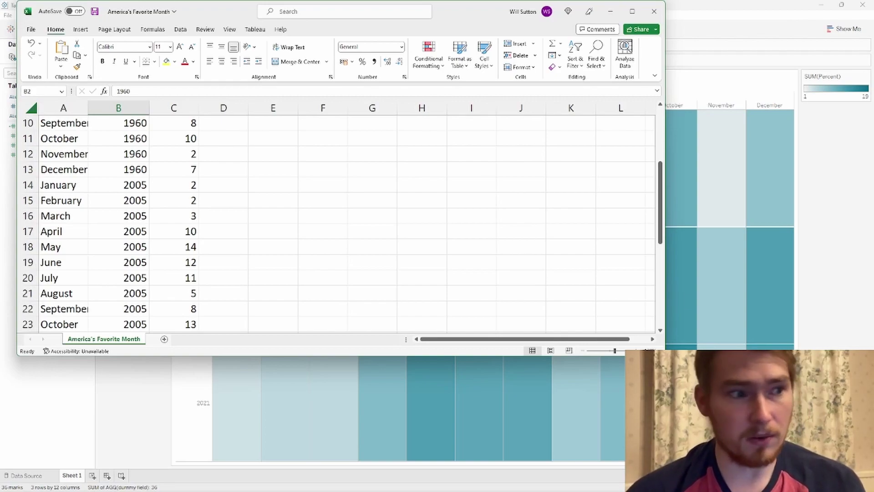
scroll(337, 223, up, 3)
click(610, 11)
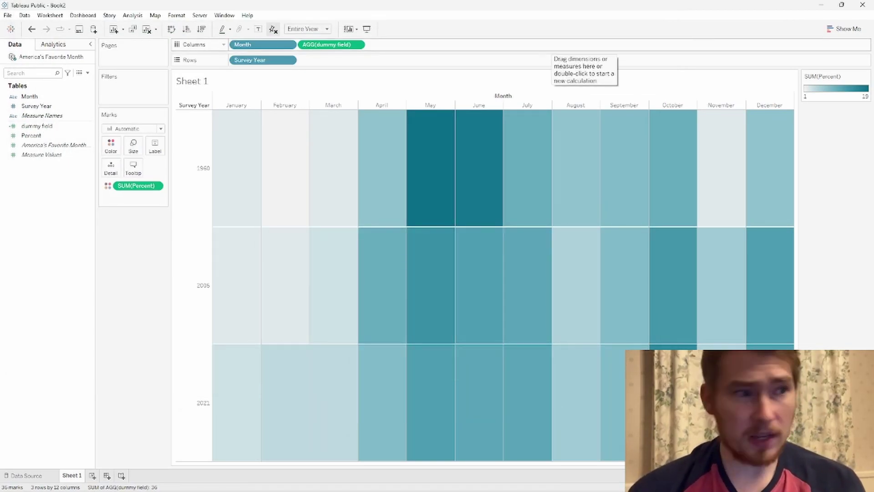
Step: Change the data type of the Month field to Date
click(30, 96)
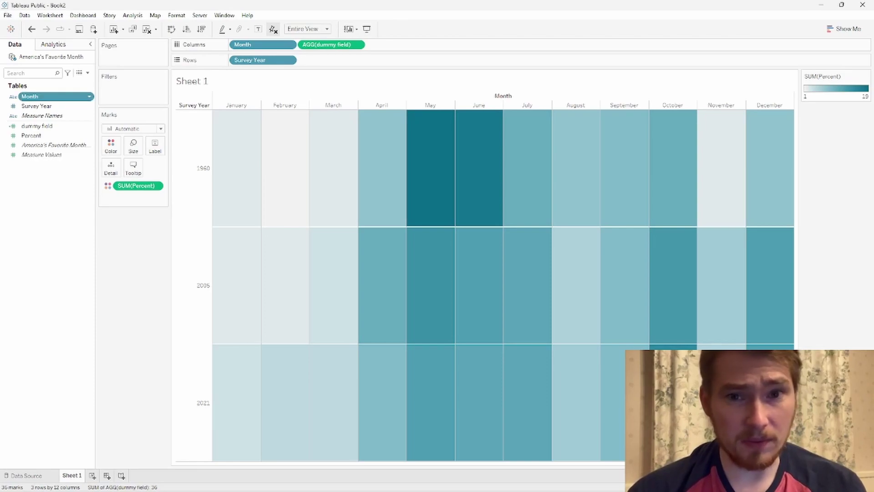
right_click(55, 97)
mouse_move(91, 170)
mouse_move(91, 205)
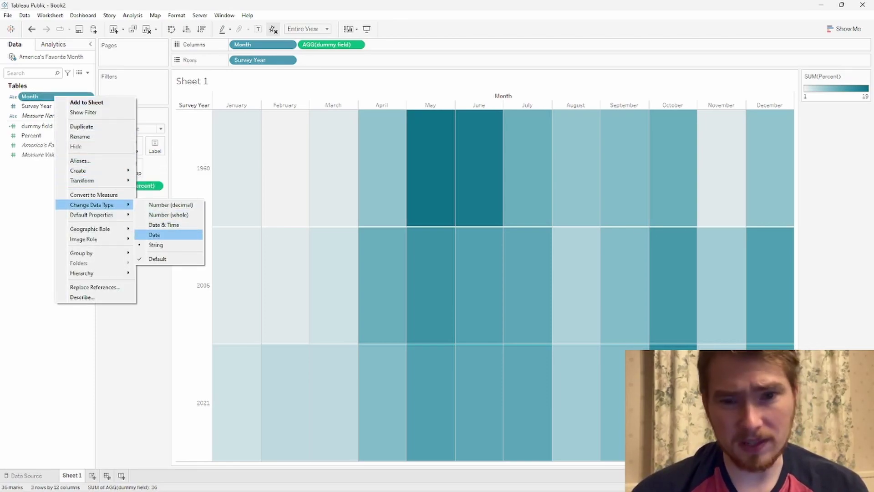
click(155, 235)
Step: Create a calculated field named "month number" with DATEPART('month',[Month]) and list it beside the months on a new sheet
right_click(34, 97)
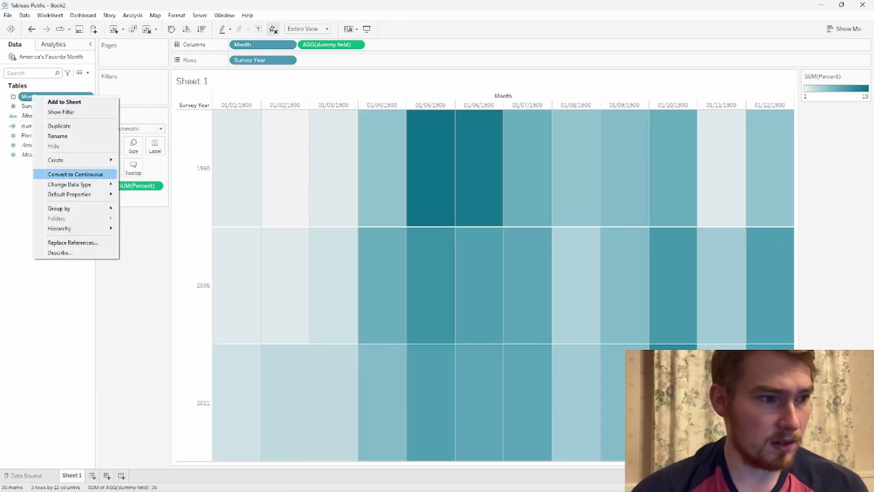
mouse_move(91, 160)
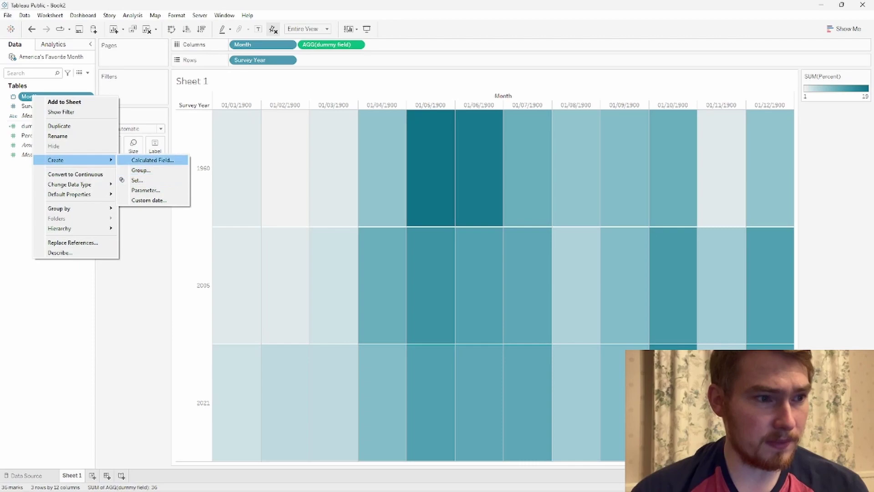
click(153, 160)
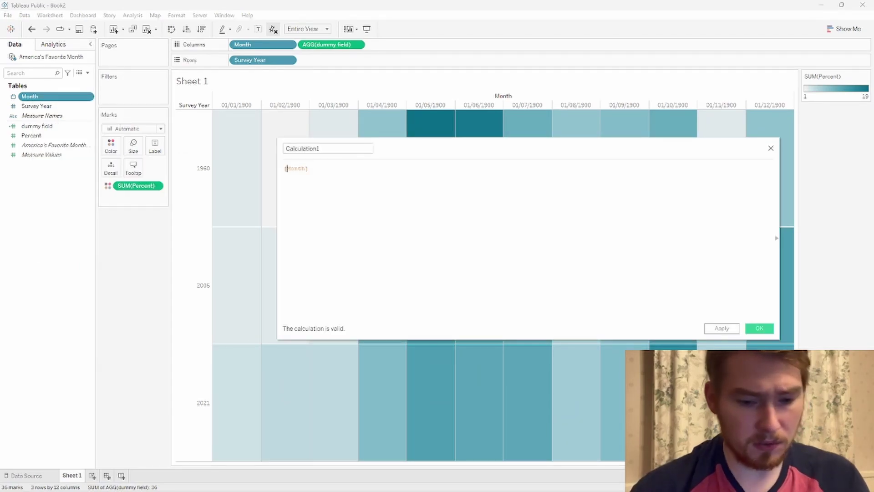
text(DATEPART)
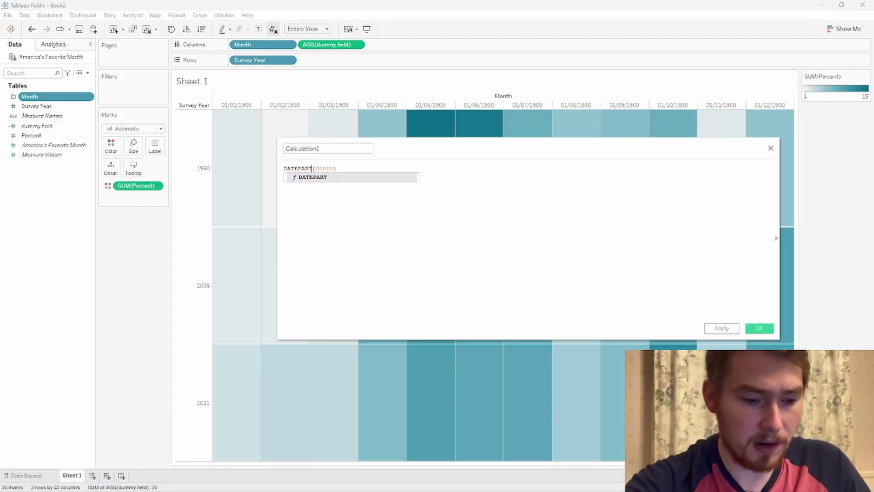
text(()
text('month')
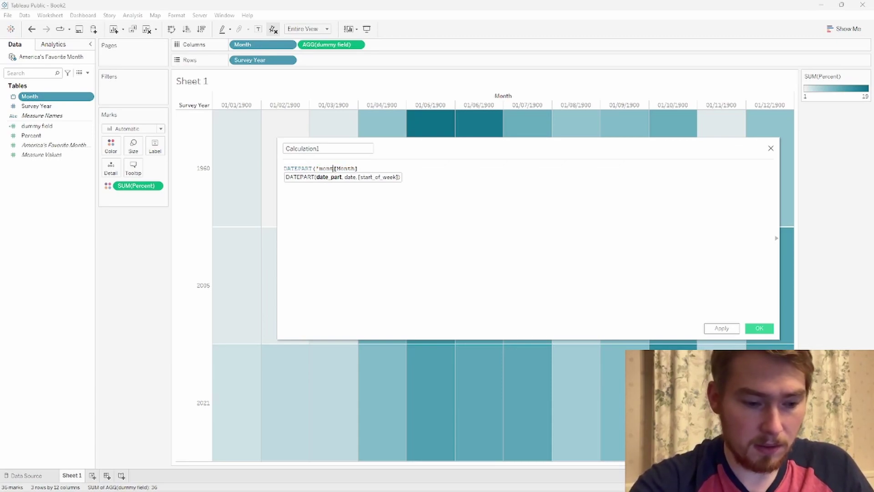
text(, [Month])
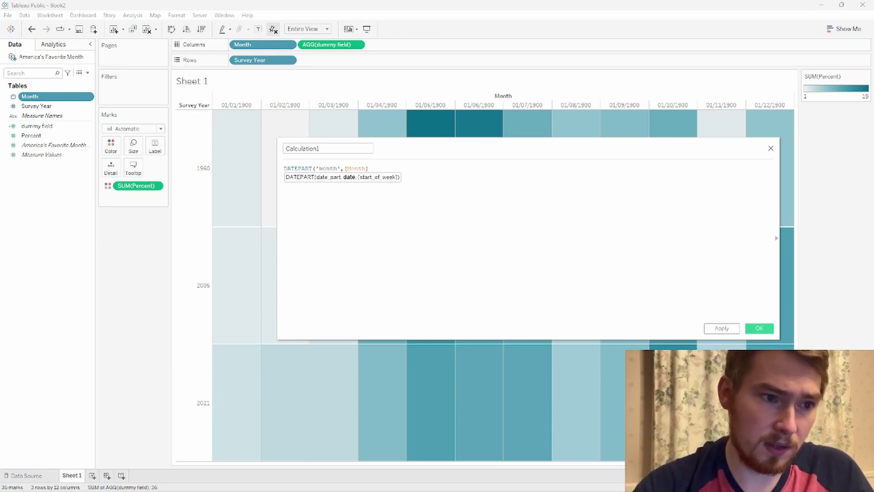
text())
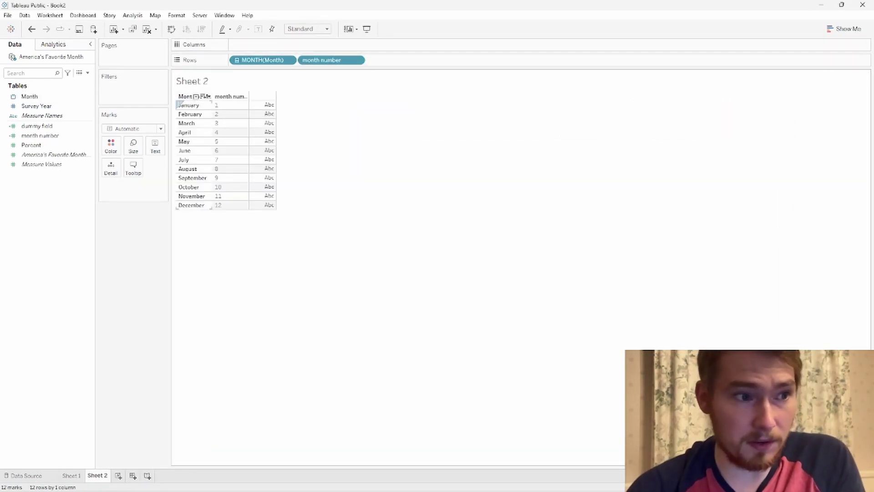
click(216, 105)
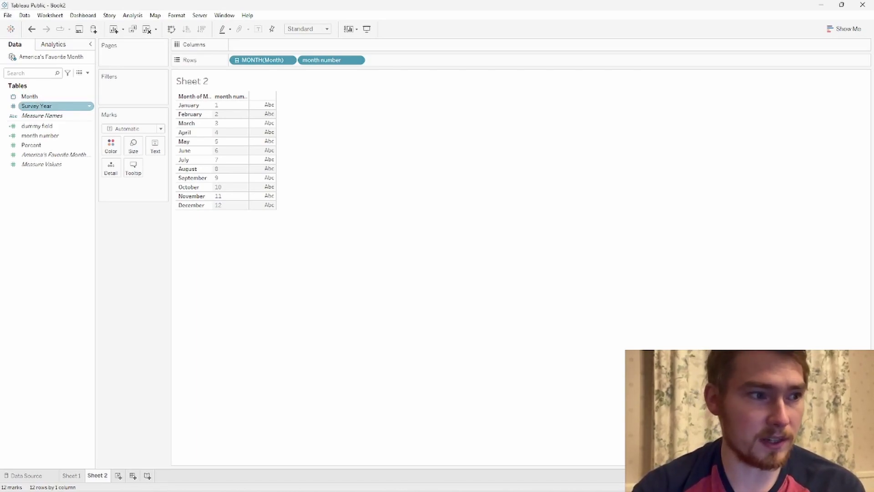
Step: Create a "Year order" field using CASE on Survey Year, mapping 1960 to 1, 2005 to 2 and 2021 to 3, and add it to Sheet 2's rows
right_click(57, 105)
right_click(33, 106)
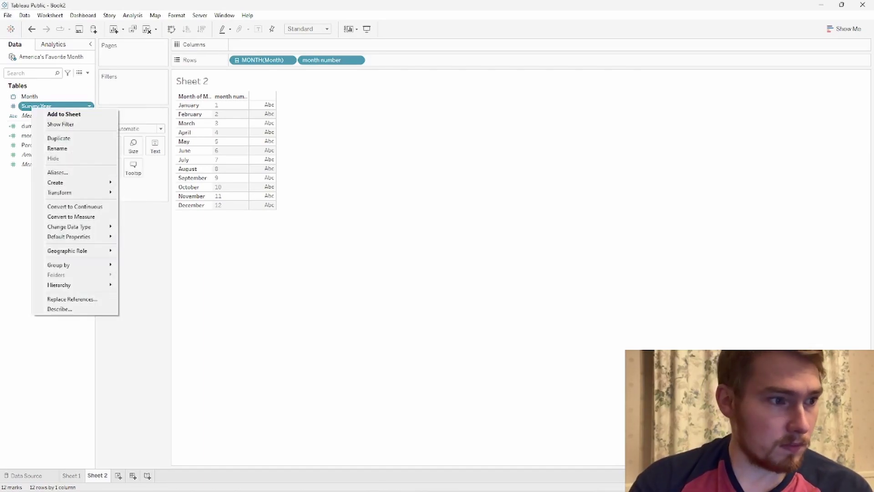
mouse_move(73, 182)
click(145, 181)
text(CASE)
key(Return)
text(WHEN 1960 THEN 1)
key(Return)
text(WHEN 2005 THEN 2)
key(Return)
text(WHEN 2021 THEN 3)
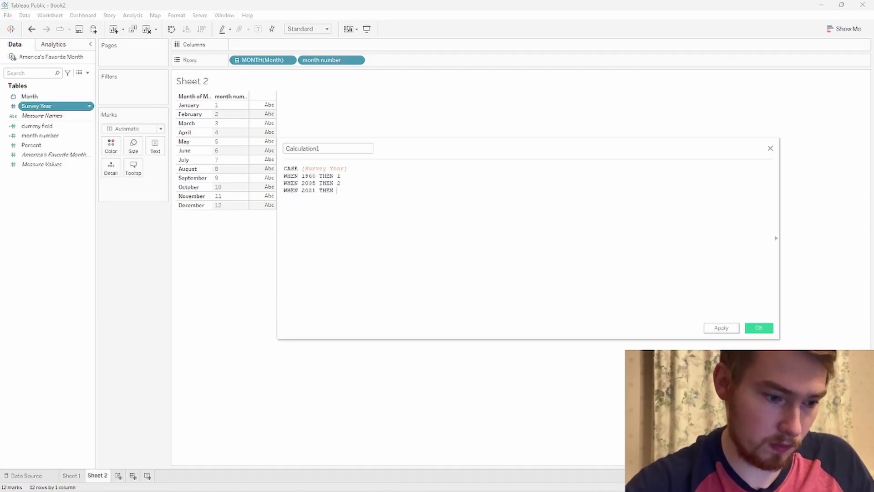
key(Return)
text(END)
text(Year order)
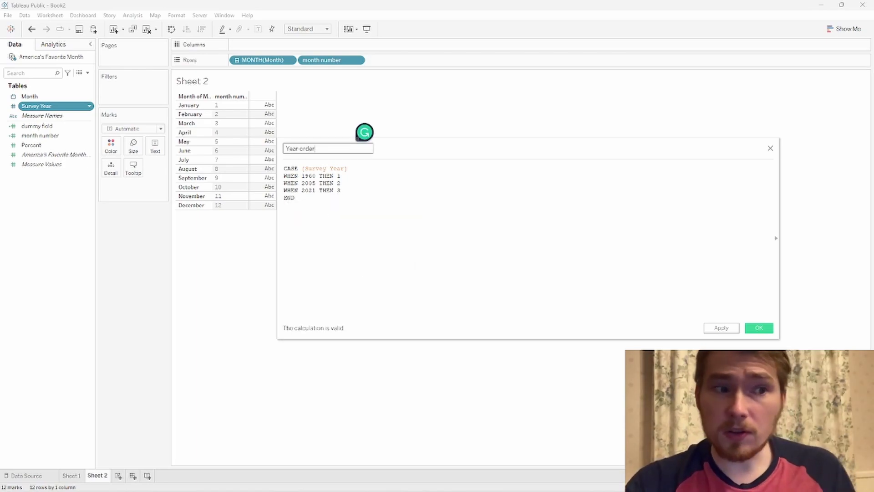
click(336, 169)
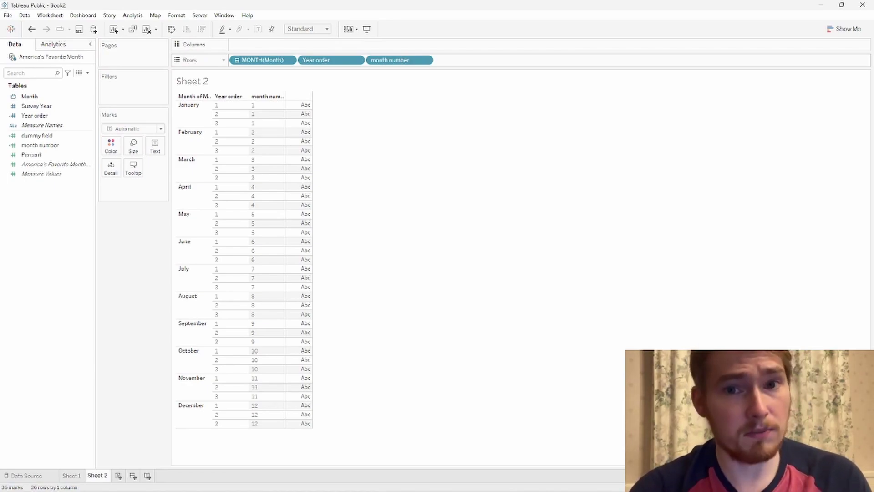
Step: Add radial_heatmap.csv to the data source beside the America's Favorite Month table and choose Ring as its relationship field
right_click(54, 57)
click(91, 61)
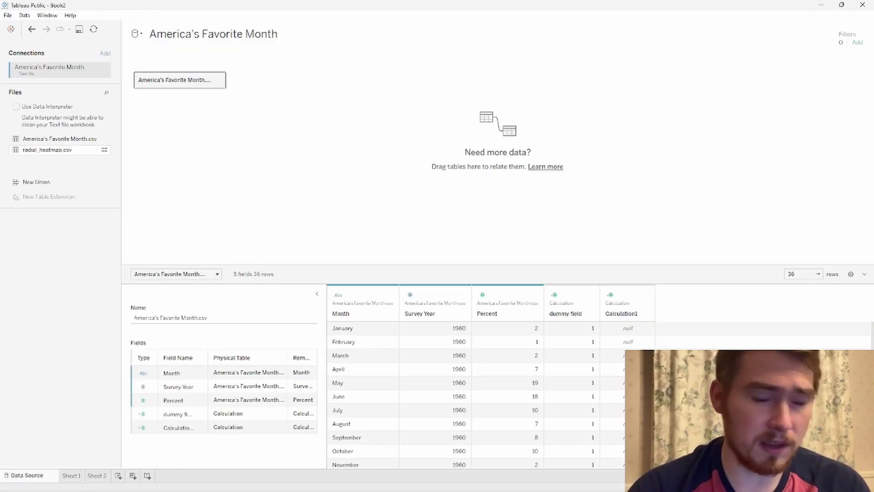
drag(59, 150, 279, 81)
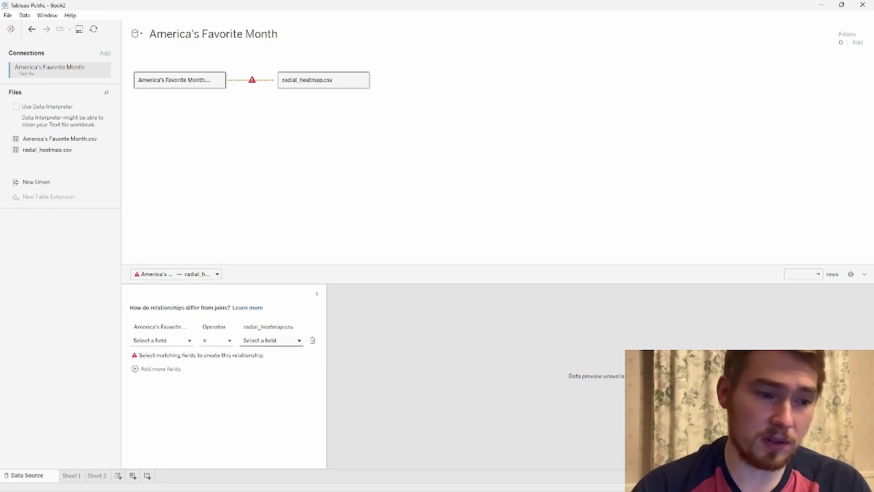
click(271, 340)
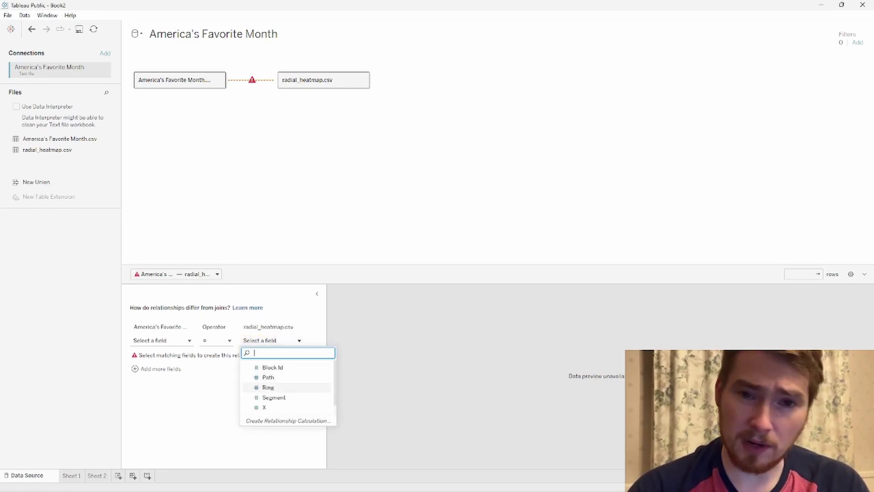
click(267, 387)
Step: Match Ring with a relationship calculation using CASE on [Survey Year] that maps 1960 to 1, 2005 to 2 and 2021 to 3
click(162, 340)
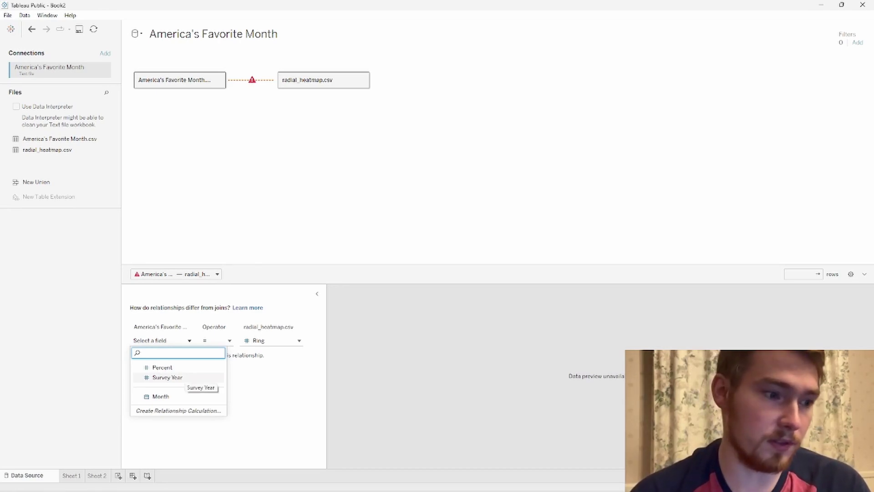
click(178, 410)
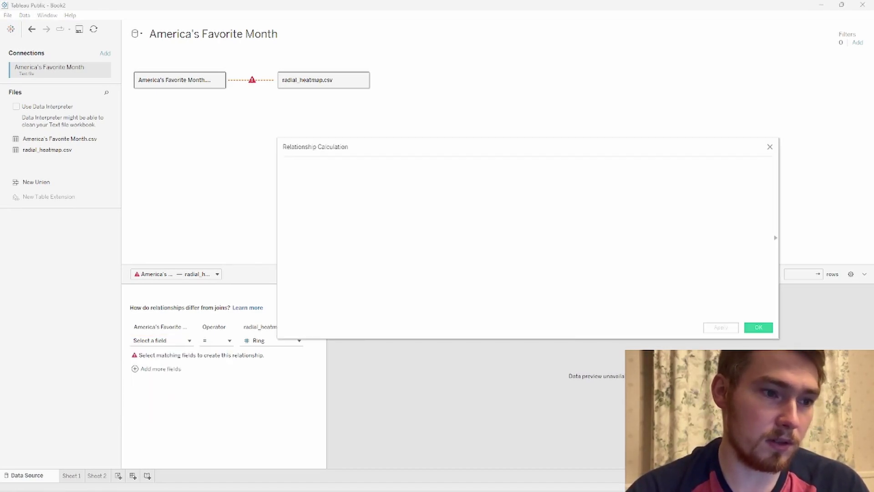
text(Case [Survey Year])
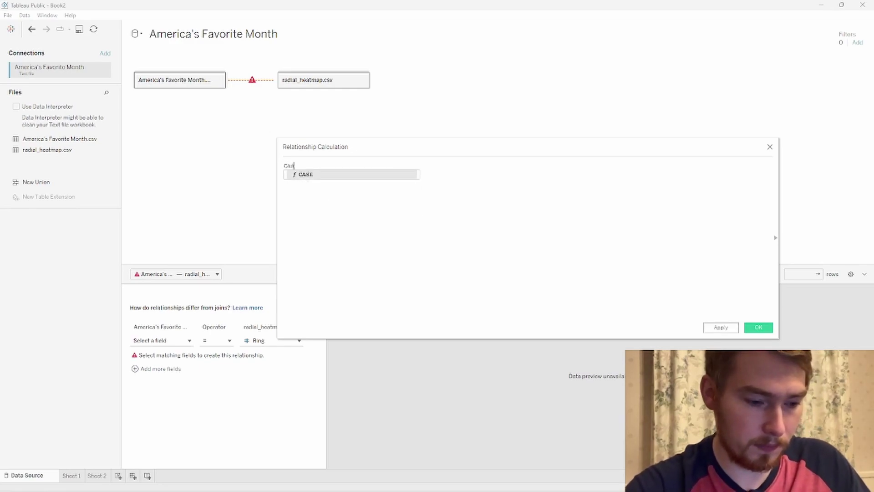
key(Return)
text(WEHN)
key(BackSpace)
key(BackSpace)
key(BackSpace)
key(BackSpace)
text(HEN 1960 THEN 1)
key(Return)
text(WHEN 2005 THEN 2)
key(Return)
text(WHEN 2021 THEN 3)
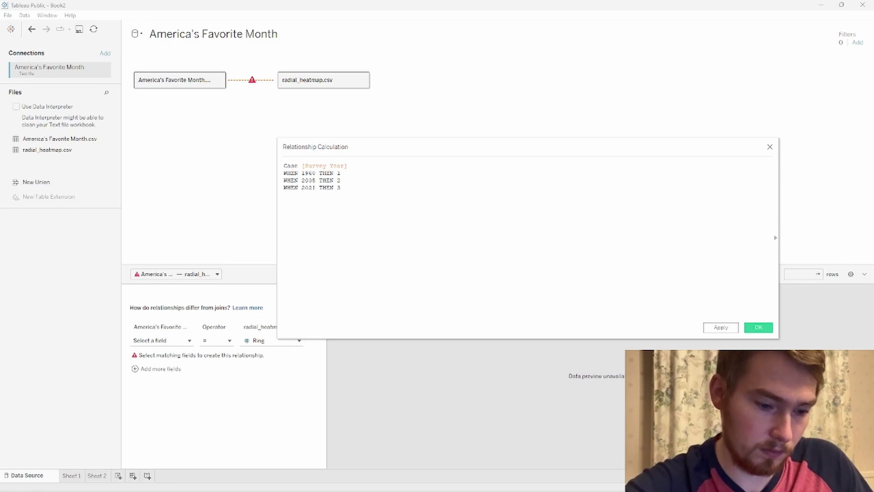
key(Return)
text(END)
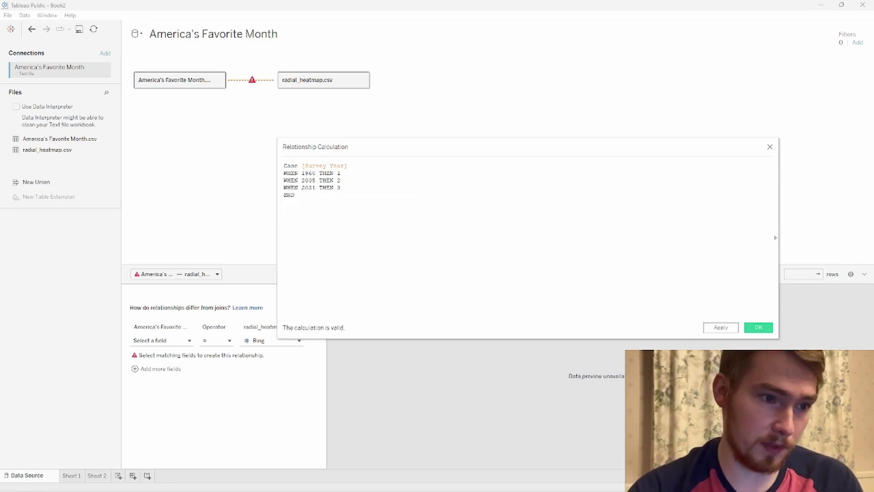
click(759, 327)
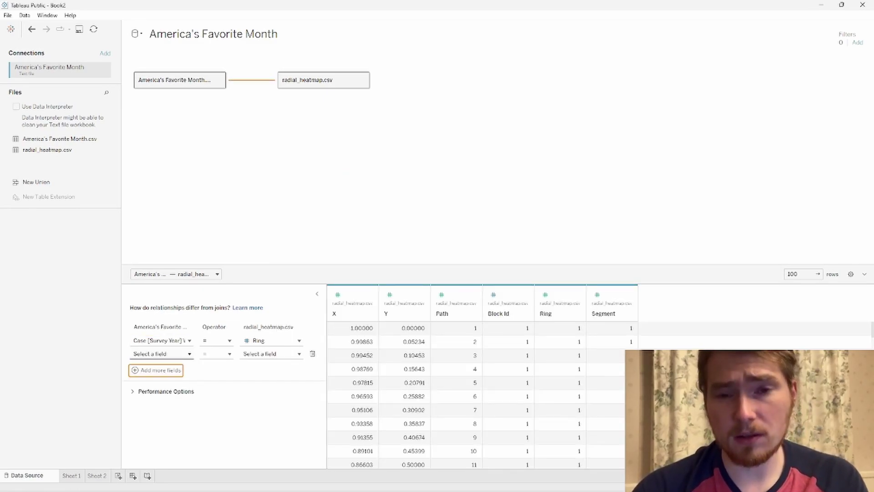
Step: Add a second relationship condition matching radial_heatmap.csv's Segment to the calculation DATEPART('month',[Month])
click(274, 411)
click(161, 353)
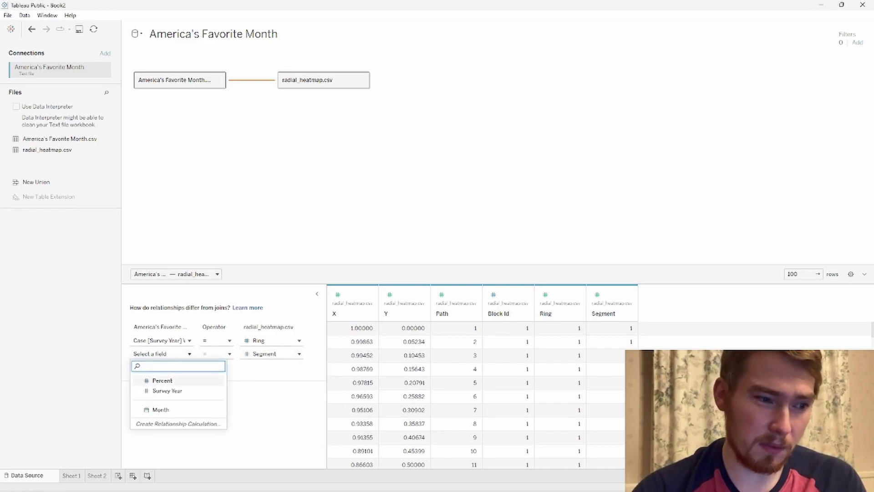
click(161, 409)
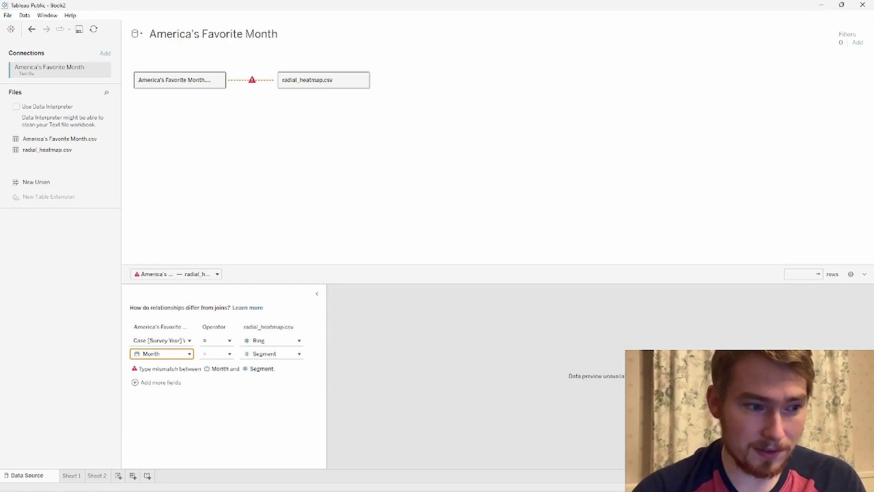
click(162, 354)
click(175, 424)
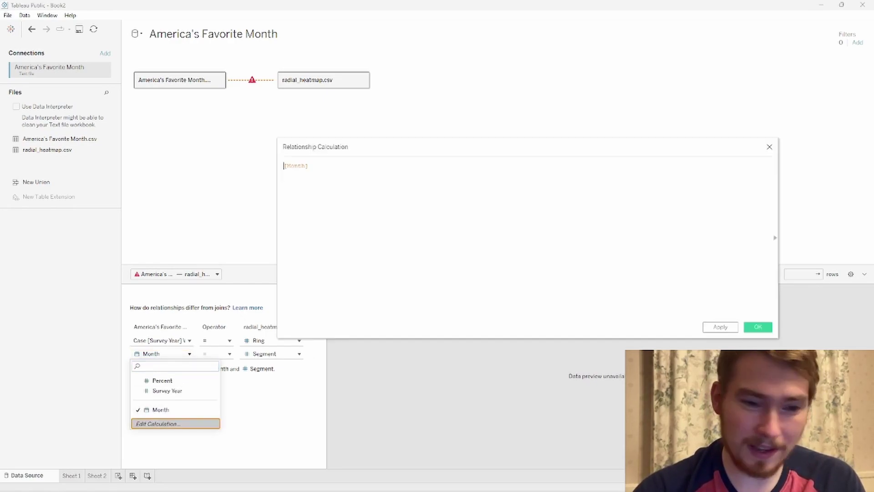
text(DATEPAR)
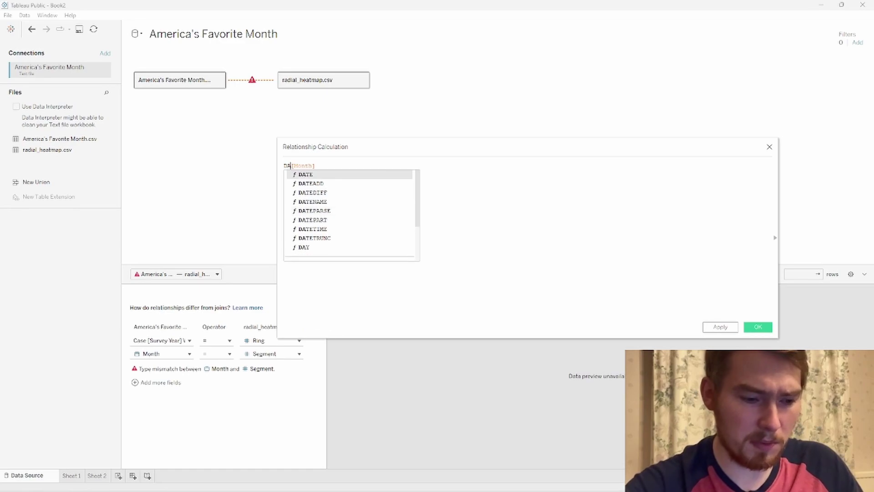
text(T()
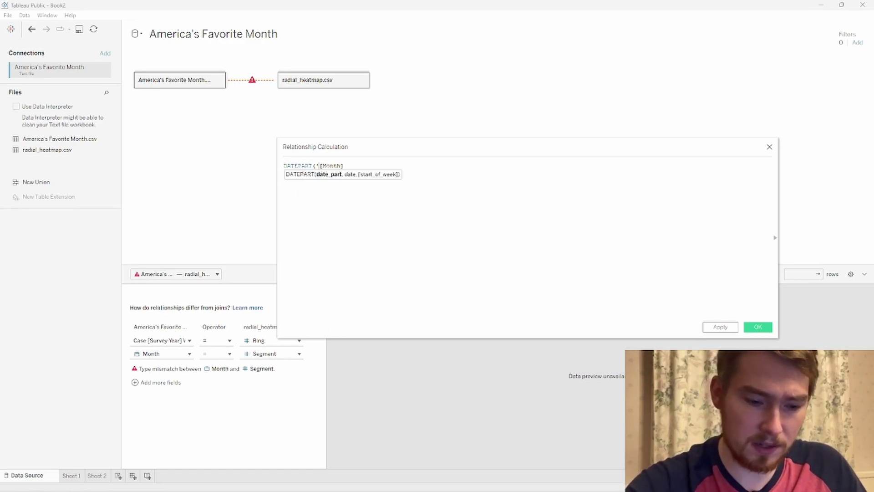
text('month')
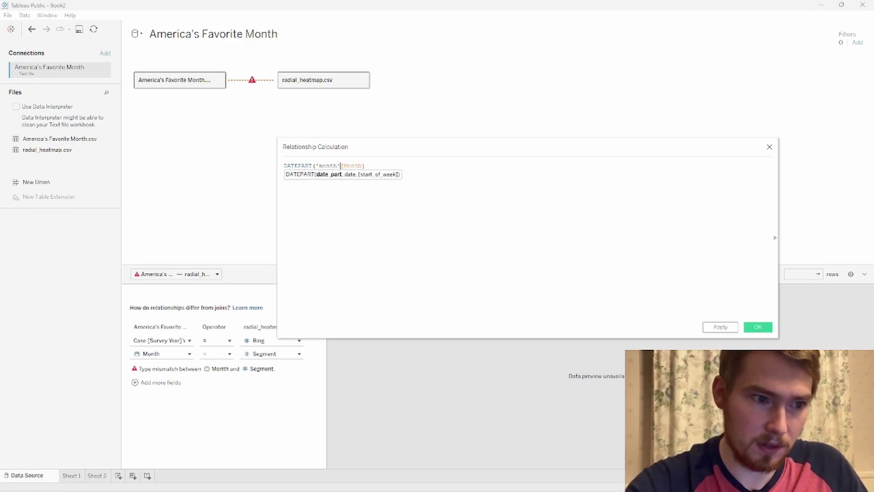
text(,)
key(End)
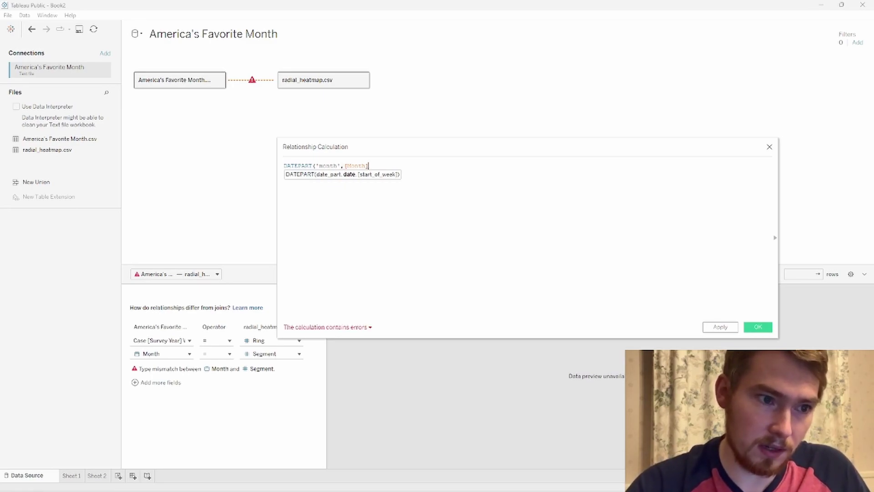
text())
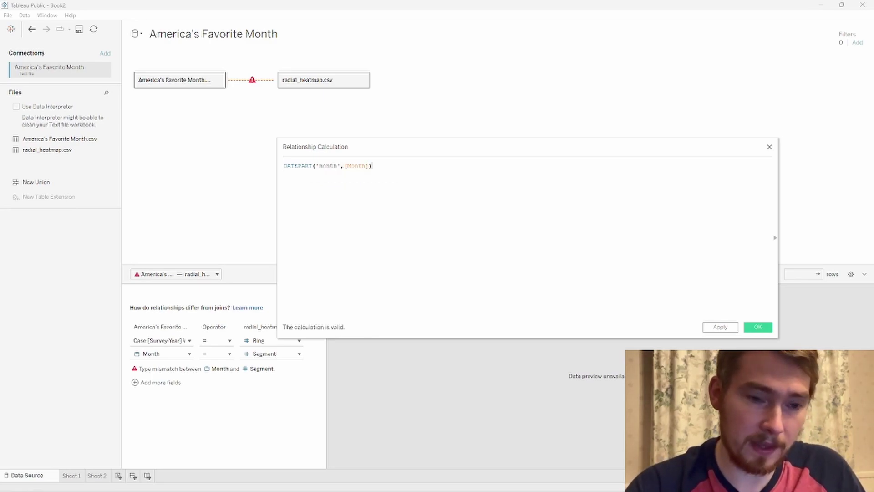
click(758, 327)
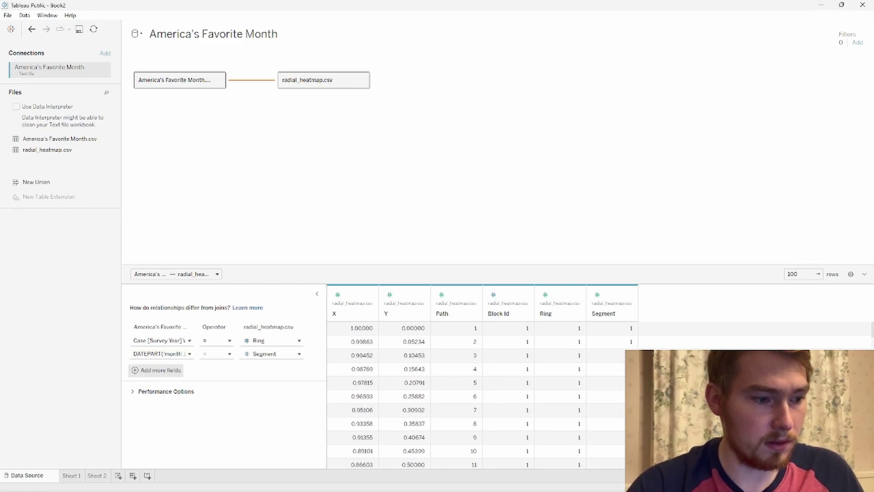
Step: On Sheet 2, add Ring beside Year order and Segment beside month number as discrete row fields
click(97, 474)
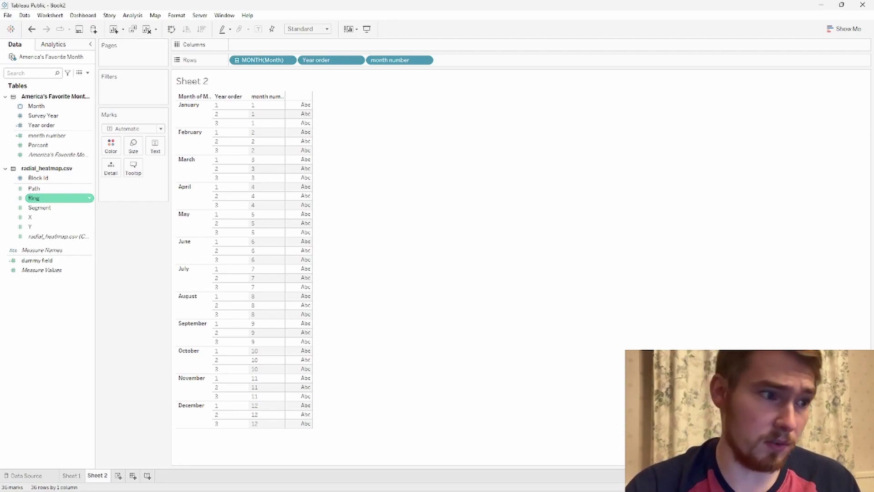
right_click(42, 200)
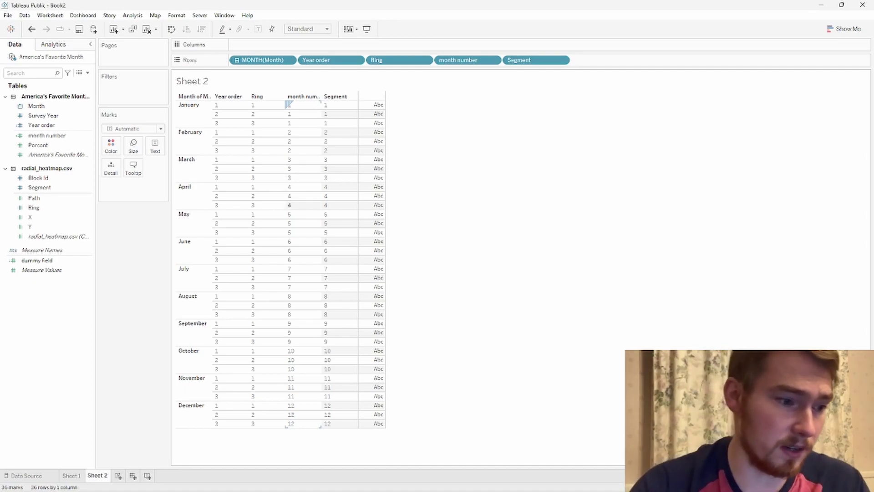
Step: Create a new sheet and plot X on rows against Y on columns, both as unaggregated dimensions
click(118, 475)
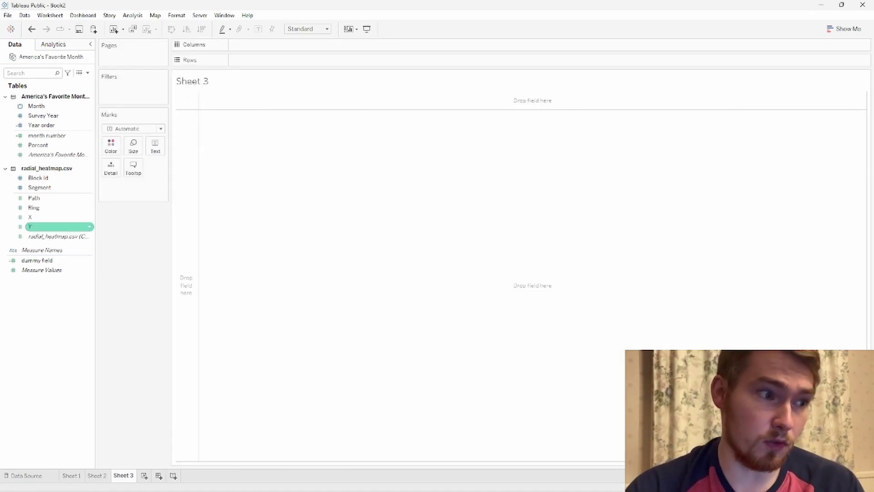
double_click(59, 217)
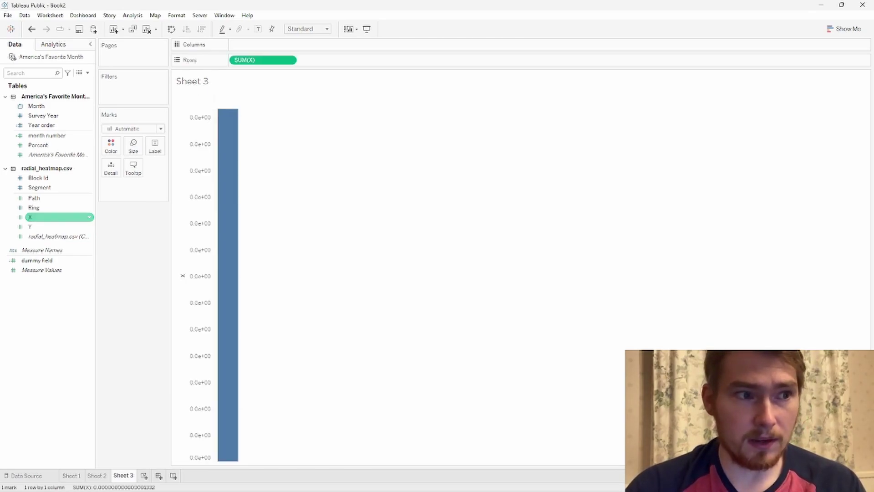
double_click(59, 227)
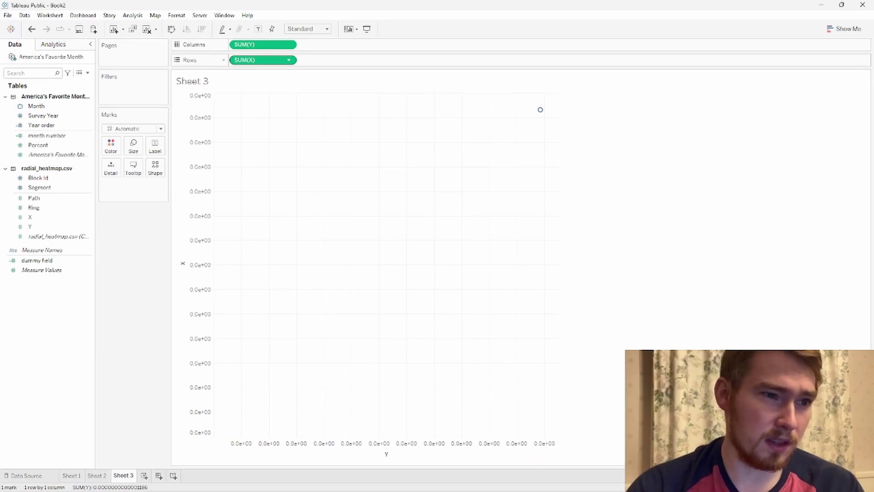
click(288, 60)
click(259, 143)
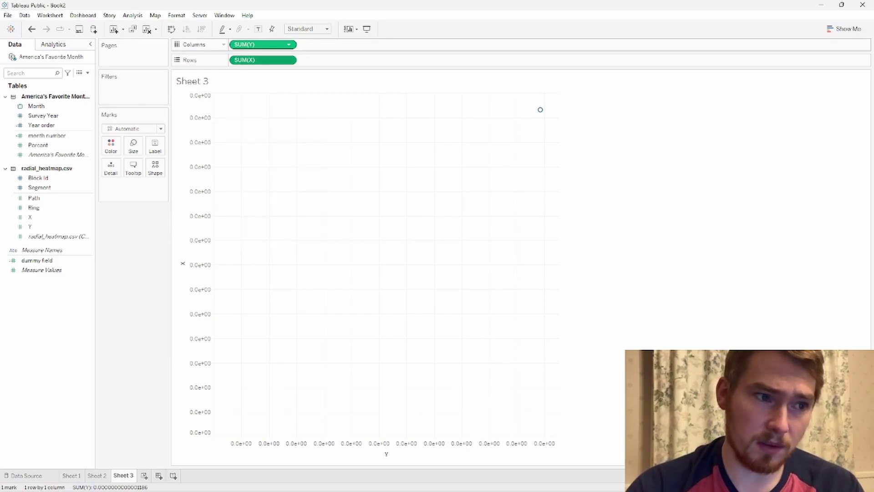
click(289, 44)
click(254, 129)
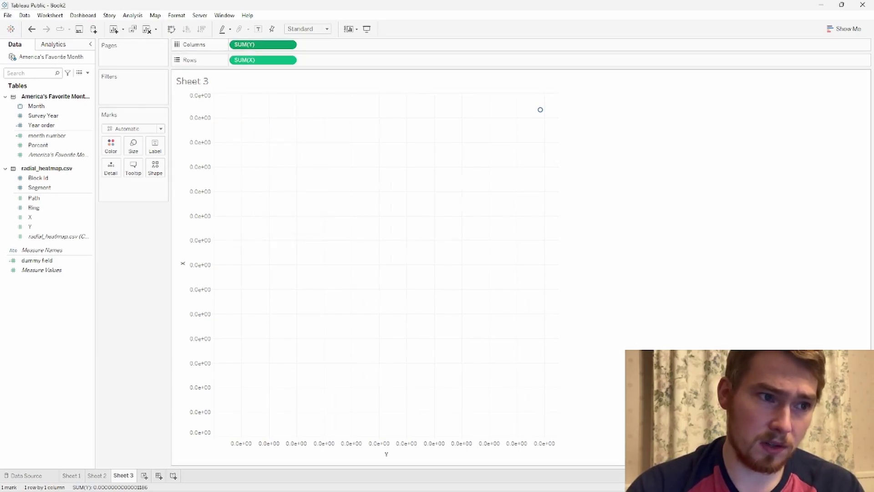
click(288, 59)
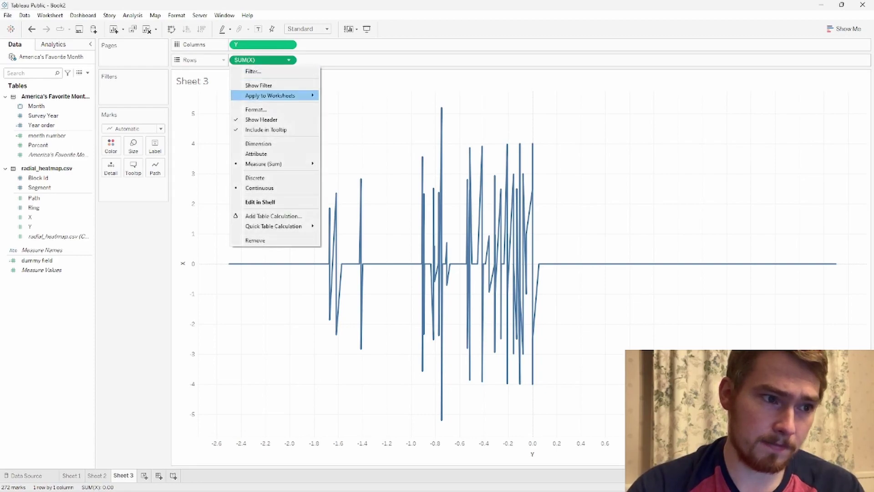
click(258, 143)
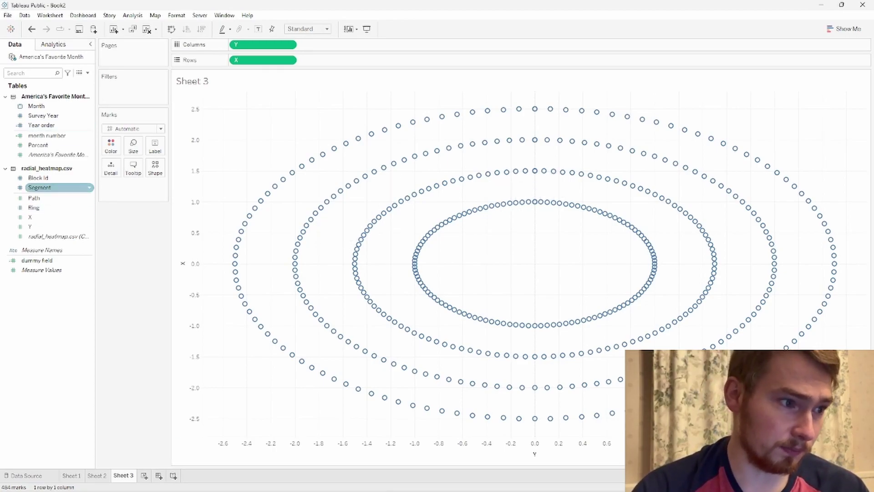
Step: Add Block Id to the marks' detail and change the mark type to Polygon
click(58, 177)
drag(45, 178, 111, 167)
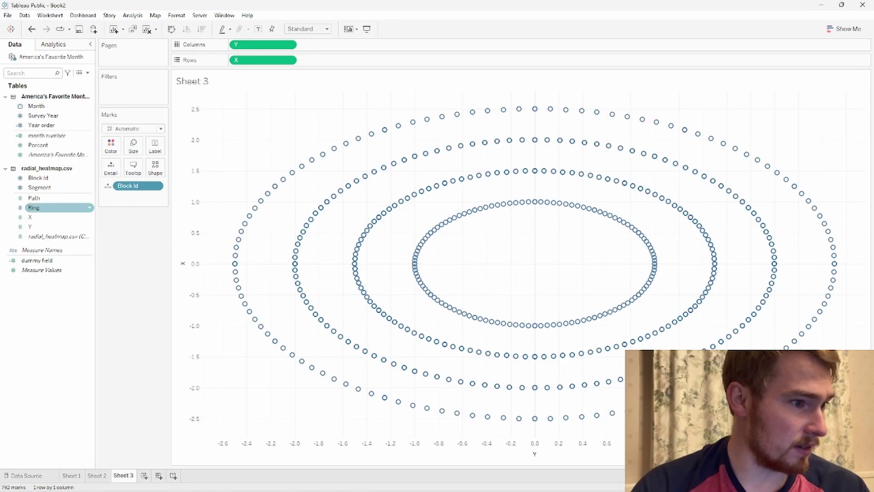
click(132, 129)
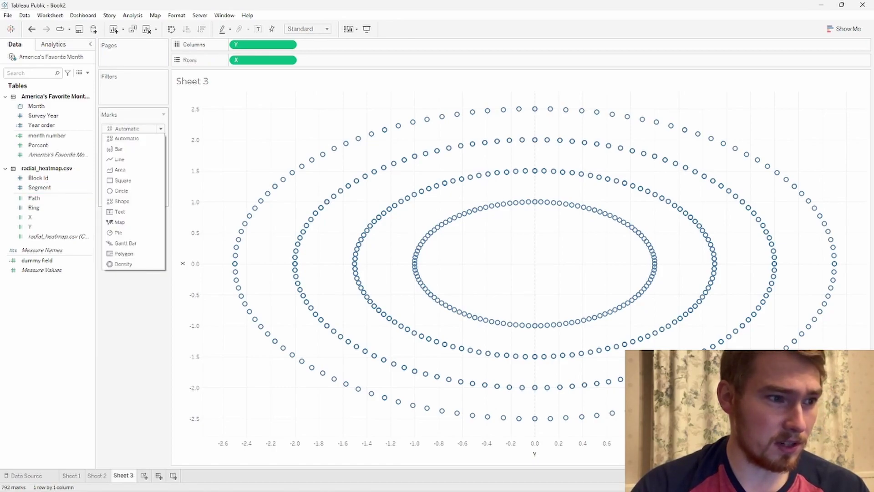
click(123, 254)
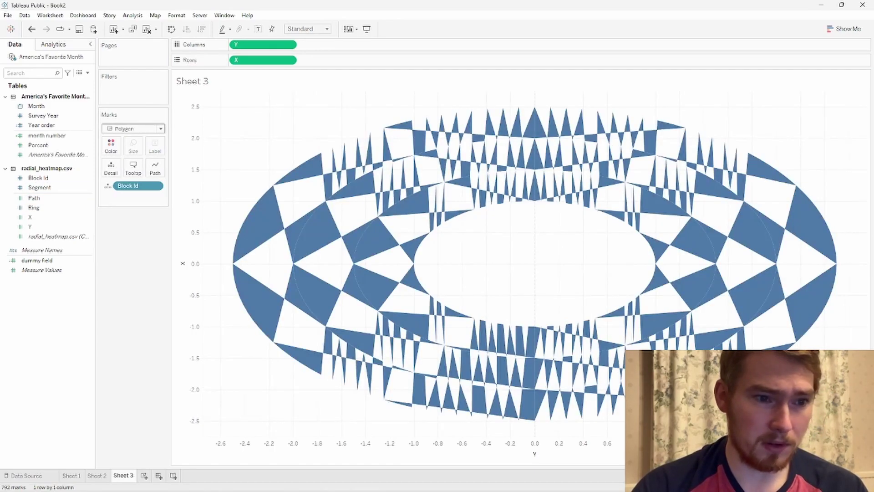
Step: Order the polygon points by the Path field, set as a dimension
drag(32, 197, 155, 169)
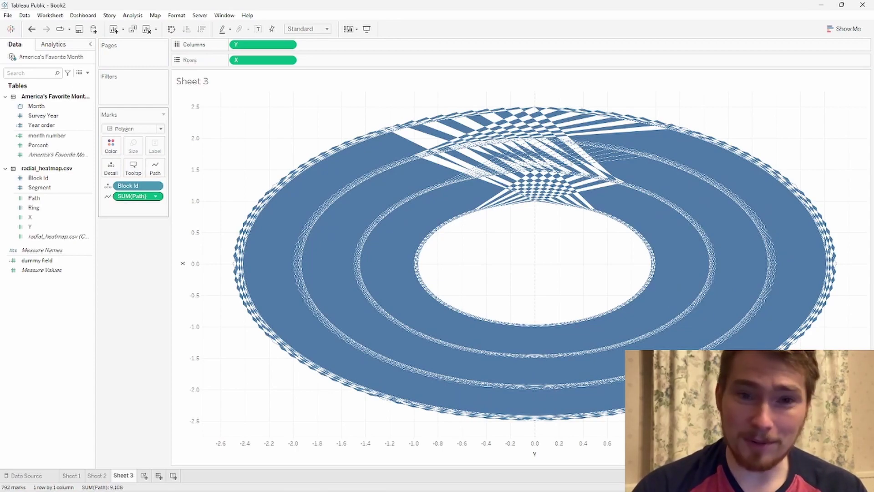
click(155, 196)
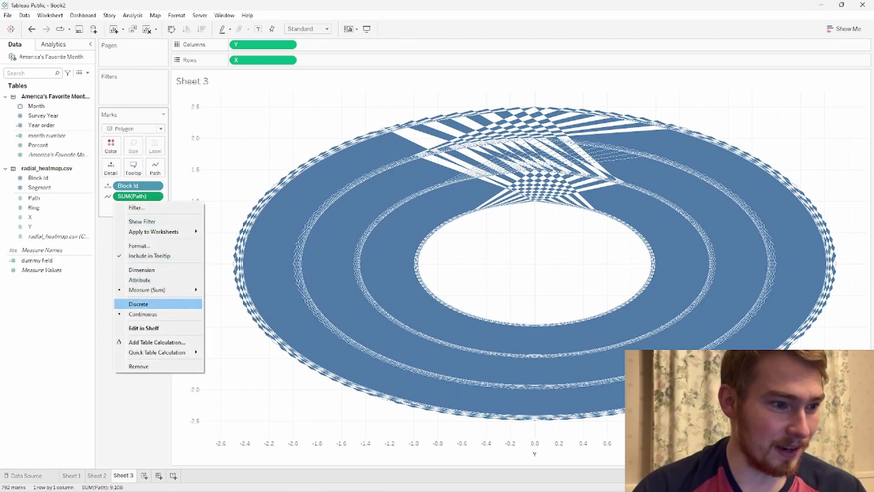
click(142, 270)
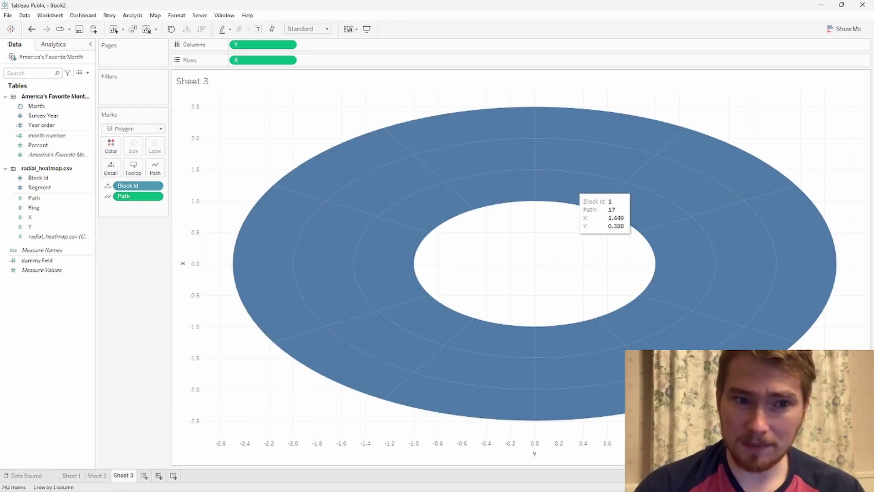
Step: Add Segment and Ring to the polygons' detail as discrete fields and check the ring and segment numbers of blocks in the first segment
drag(39, 187, 111, 169)
drag(34, 207, 111, 169)
right_click(119, 207)
click(142, 300)
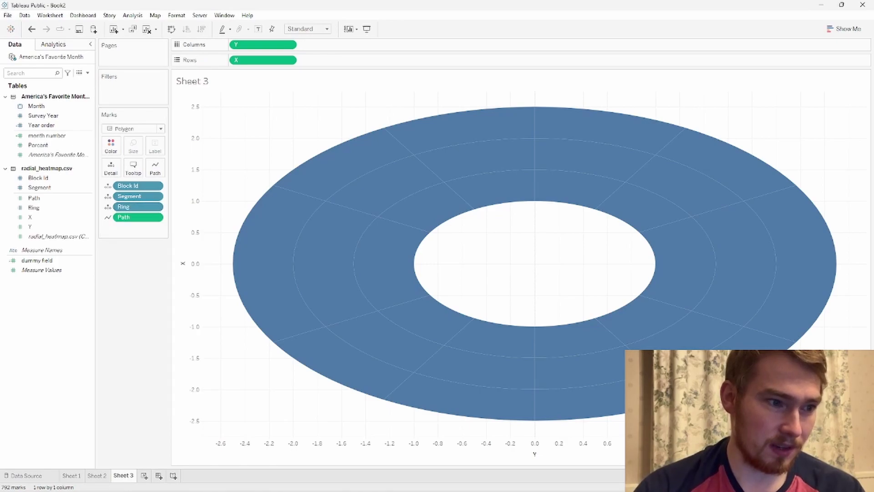
mouse_move(573, 178)
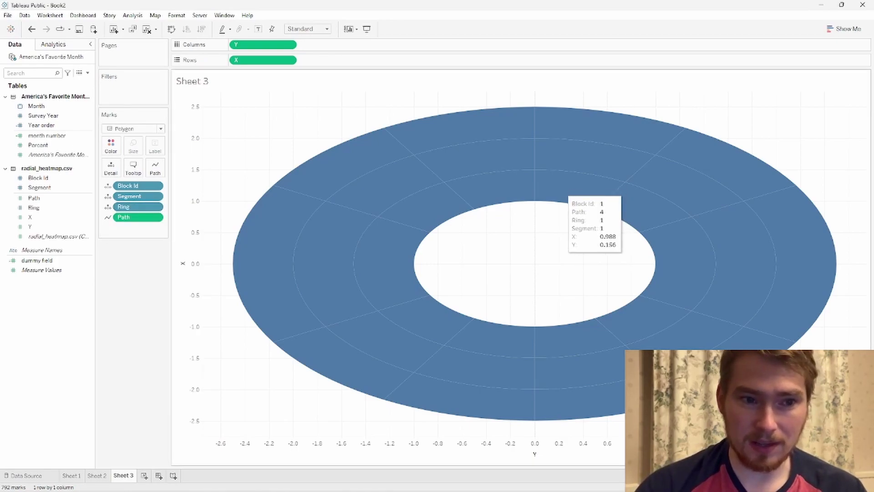
click(563, 184)
click(562, 184)
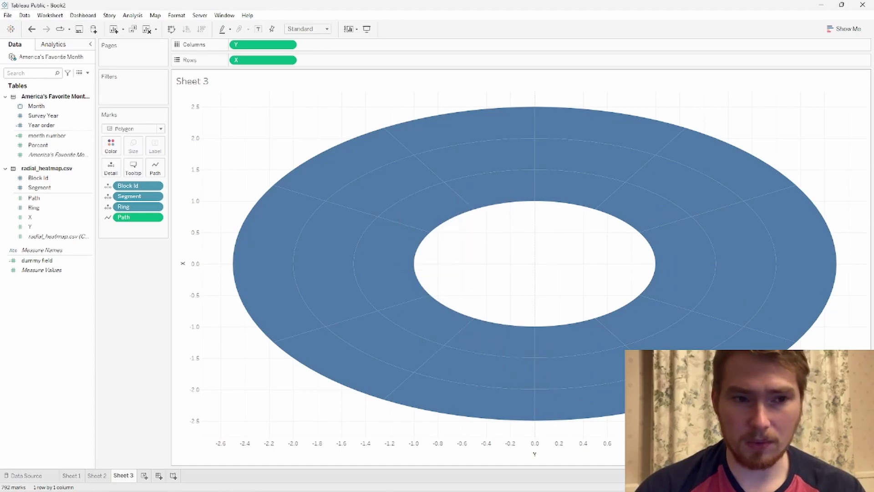
click(592, 151)
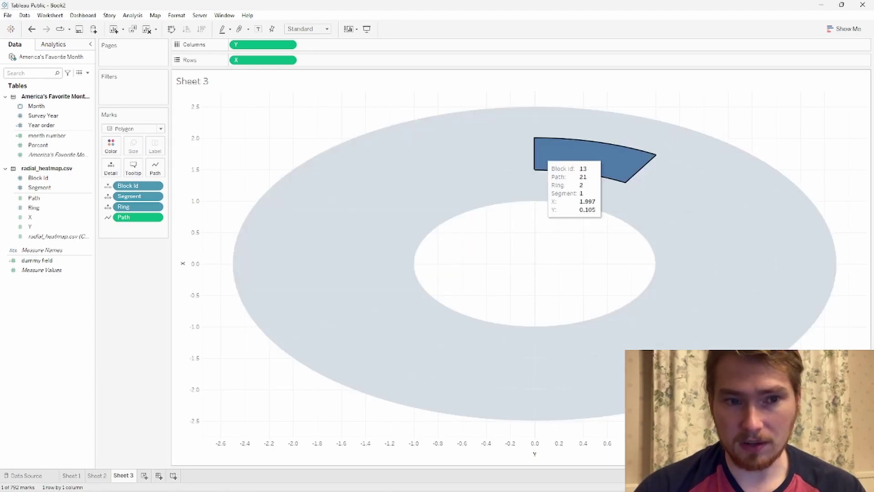
key(Escape)
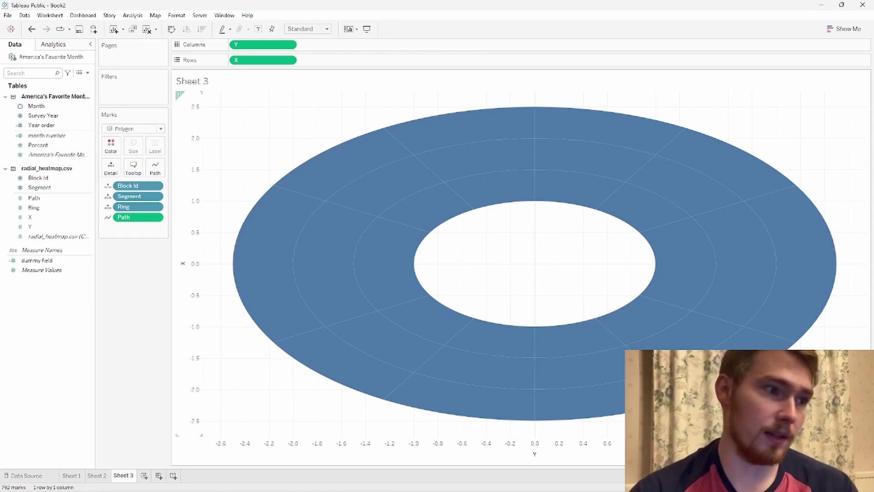
Step: Color the heatmap polygons by the sum of Percent
click(38, 144)
mouse_move(38, 144)
mouse_down()
mouse_move(117, 155)
mouse_move(119, 145)
mouse_move(111, 146)
mouse_up()
mouse_move(530, 203)
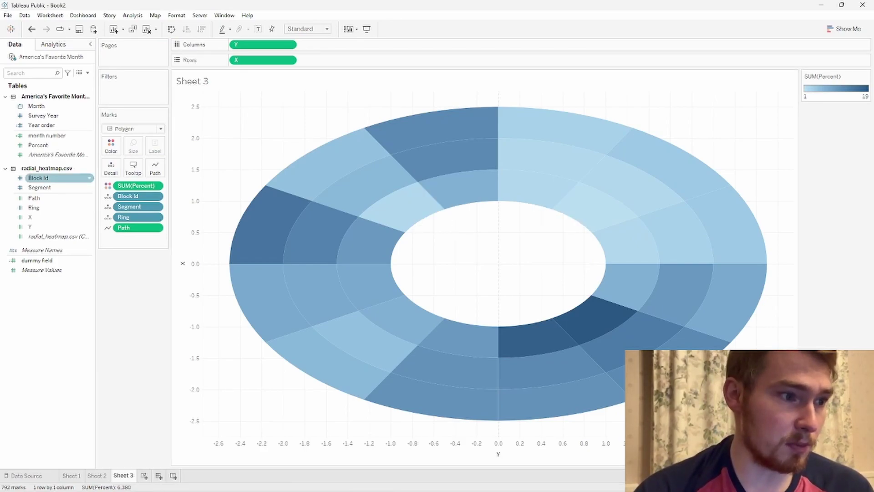
Step: Change the Percent palette to a custom sequential one ending in the saved teal custom color
click(111, 145)
click(143, 175)
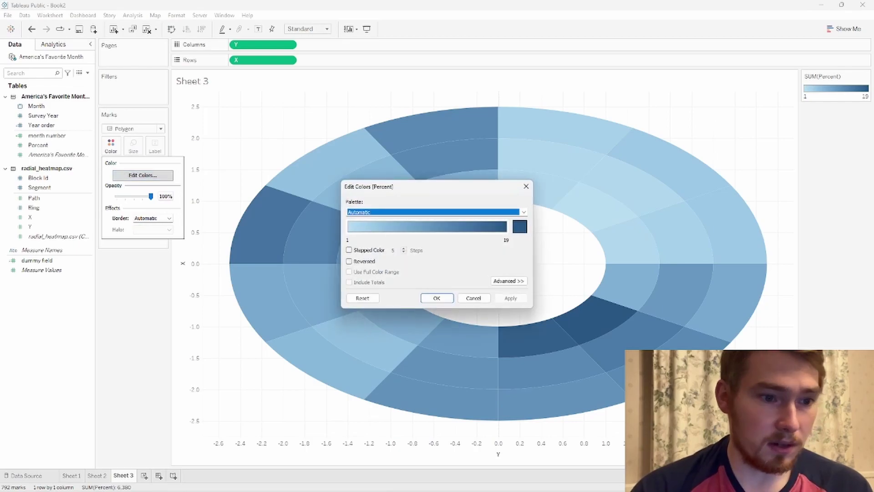
click(520, 226)
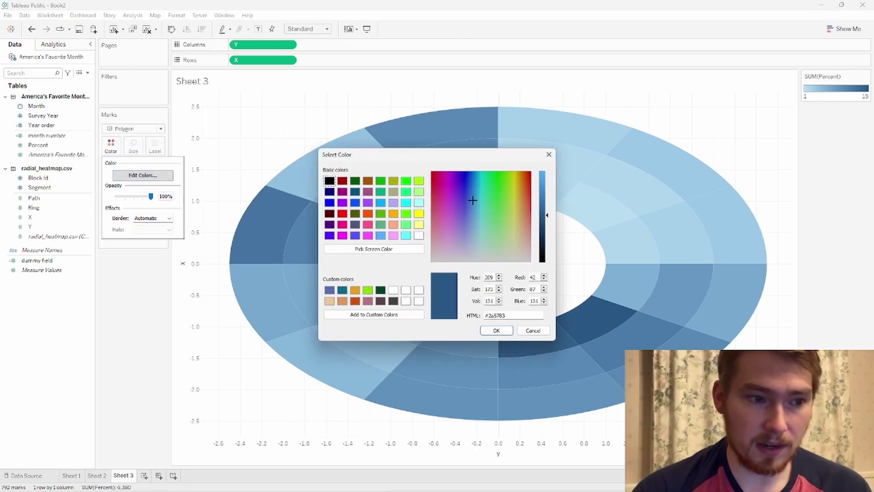
click(342, 290)
click(496, 330)
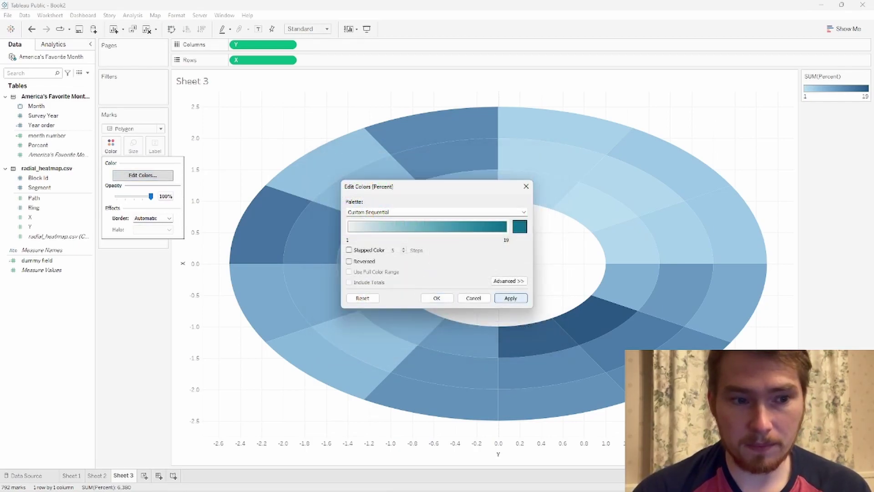
click(510, 297)
click(436, 298)
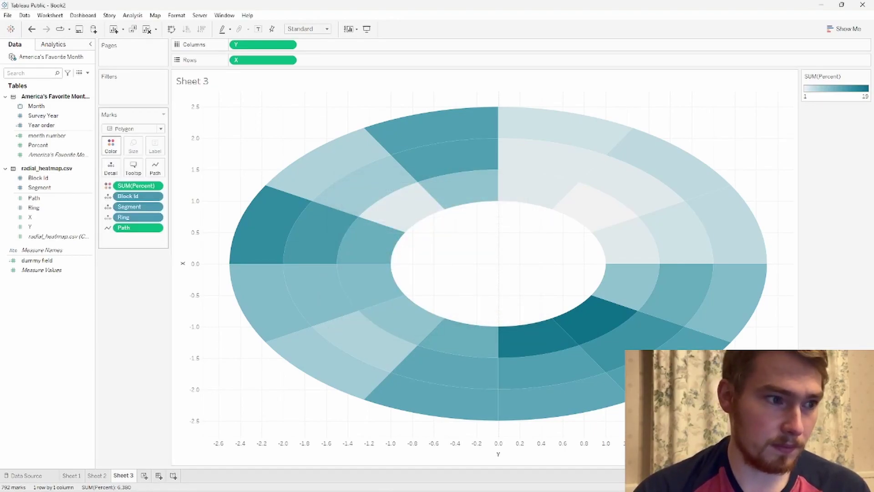
Step: Give the heatmap polygons a white border
click(110, 145)
click(153, 218)
click(148, 251)
key(Escape)
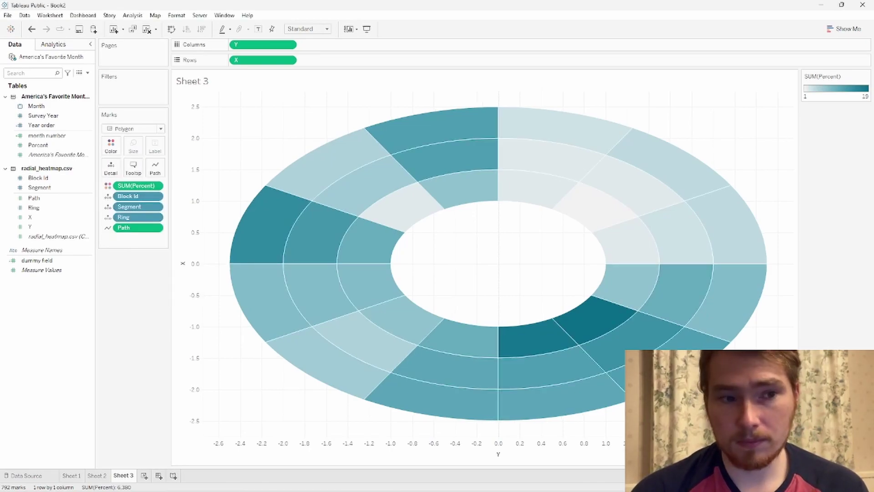
Step: Create a new dashboard and place the Sheet 3 radial heatmap on it
drag(799, 228, 736, 228)
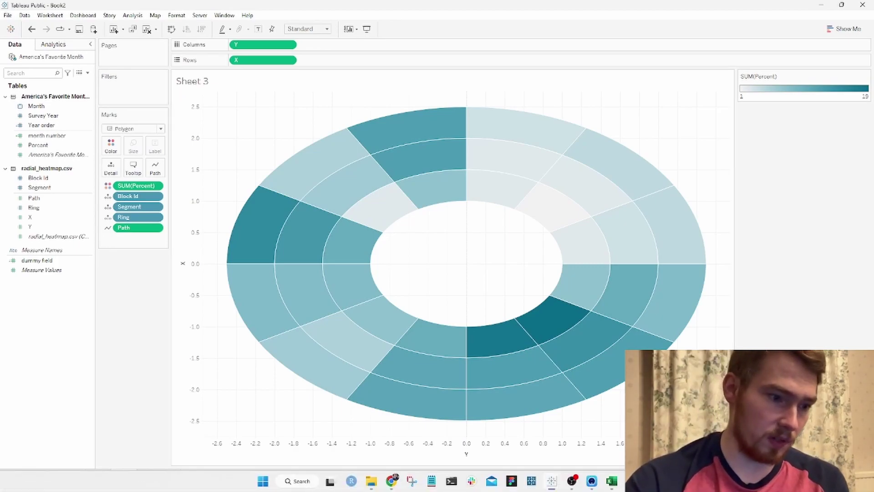
click(159, 475)
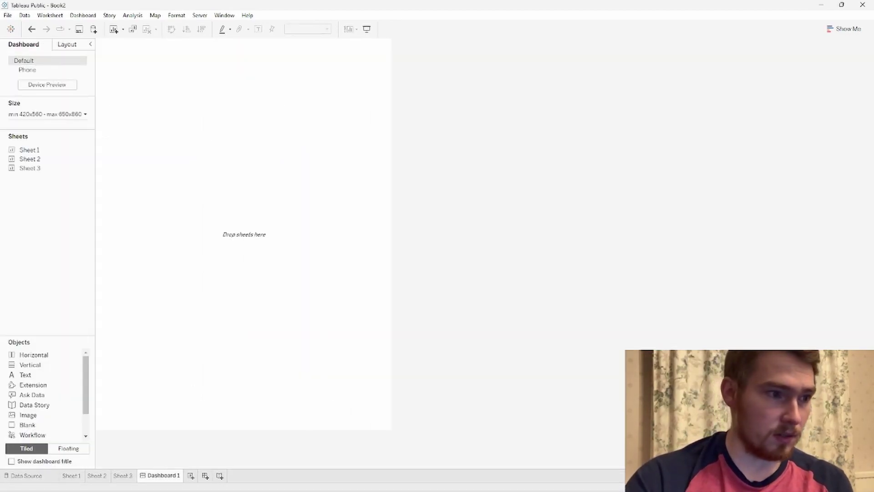
drag(30, 168, 205, 165)
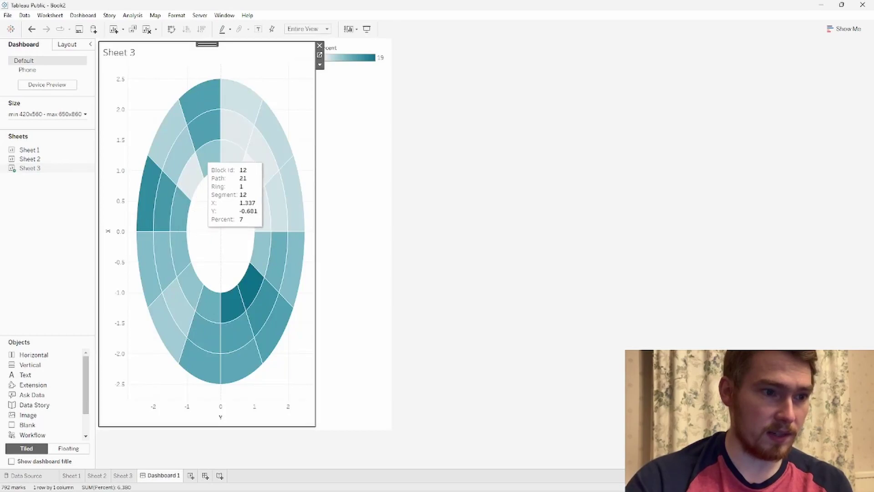
Step: Make the Percent legend's container floating and hide the heatmap sheet's title on the dashboard
click(392, 65)
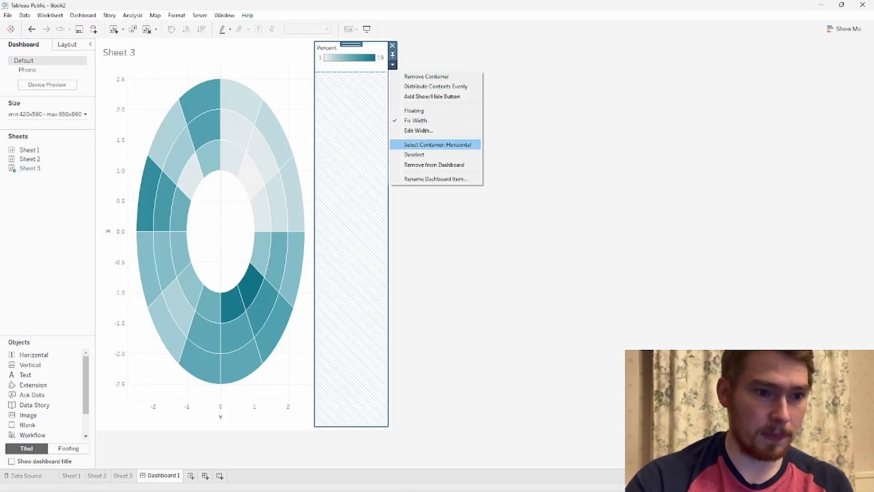
key(Escape)
click(393, 64)
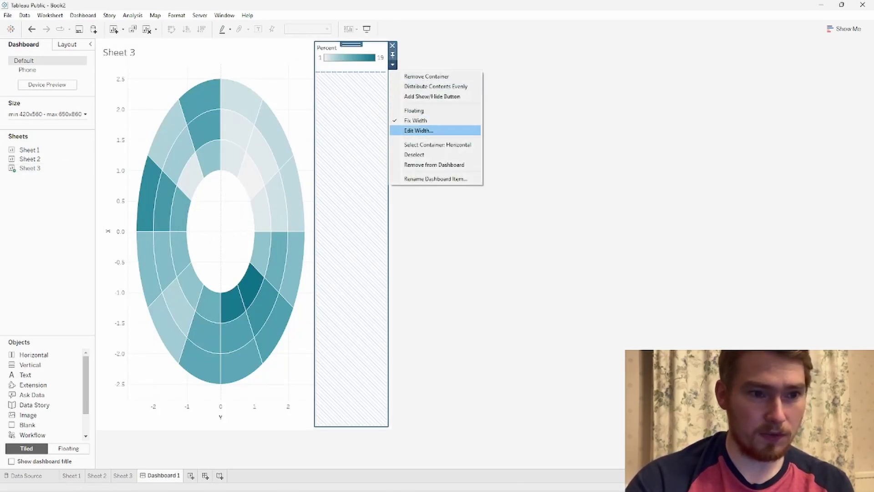
click(412, 110)
click(257, 232)
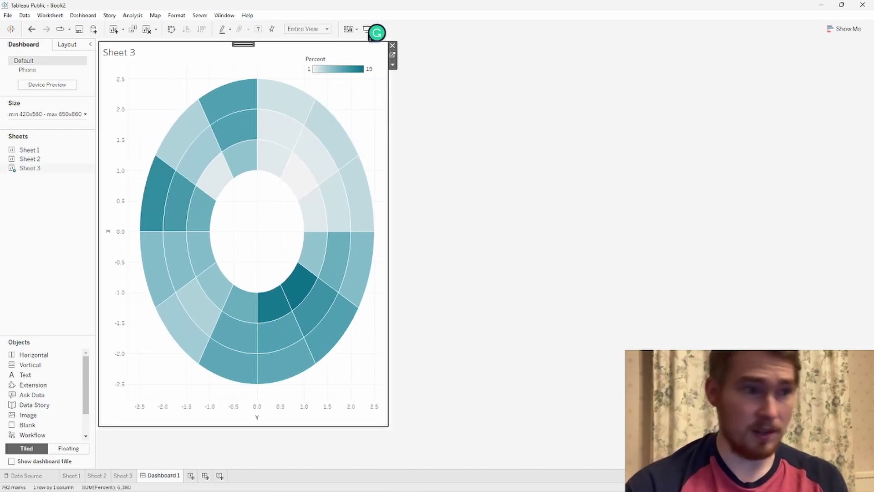
right_click(136, 57)
click(153, 82)
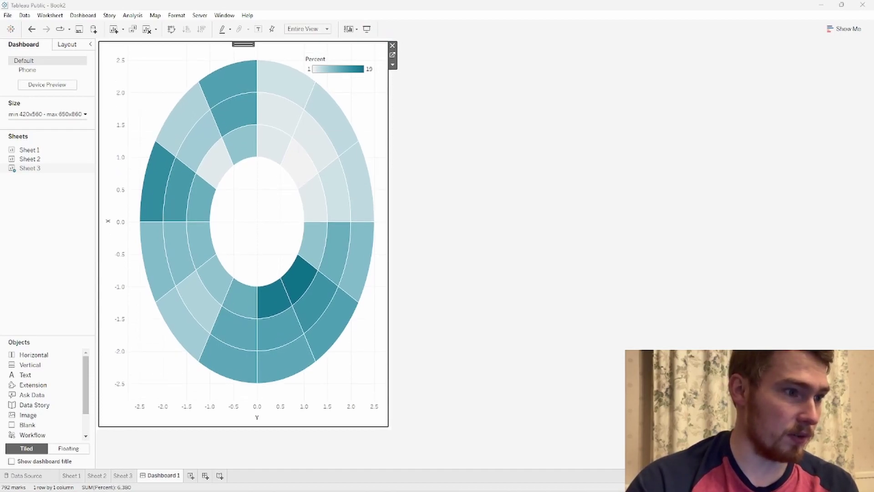
Step: Set the dashboard to a fixed custom size of 700 by 700 px
click(47, 113)
click(52, 129)
click(53, 138)
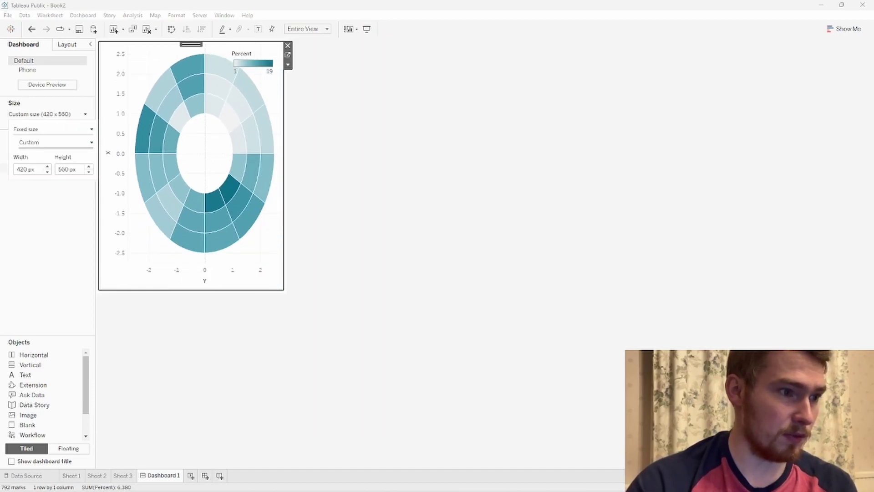
double_click(22, 168)
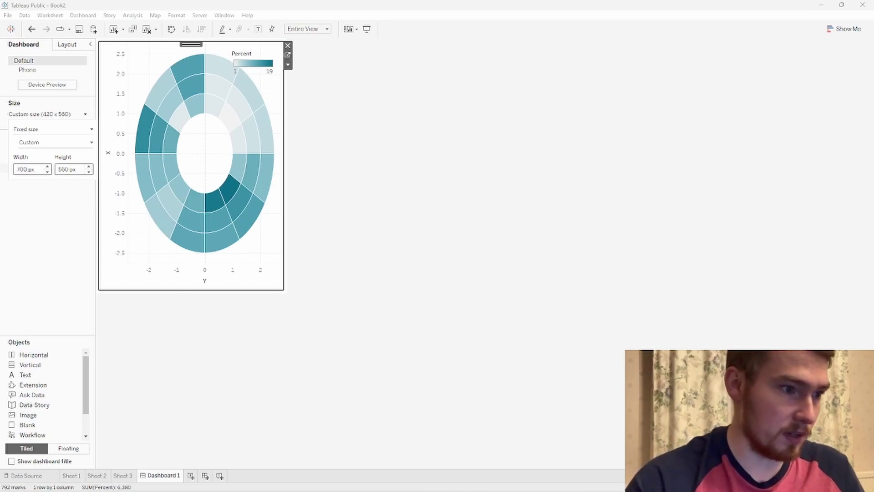
text(700)
key(Tab)
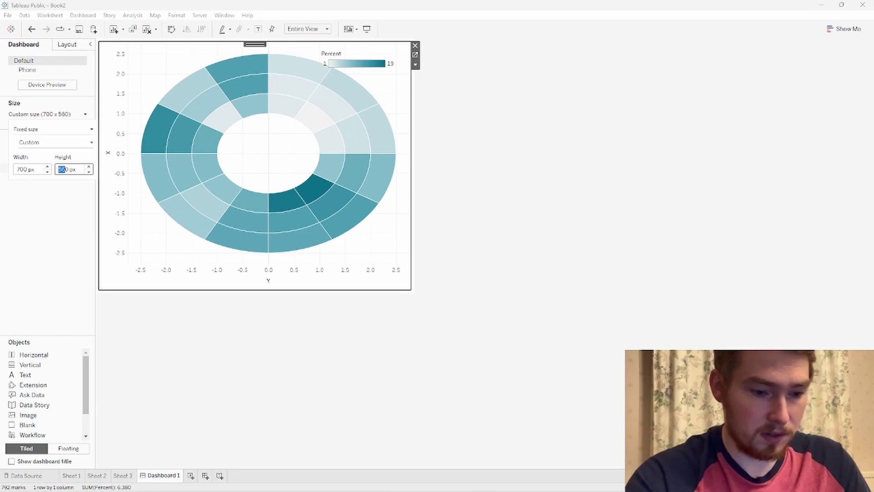
text(700)
key(Return)
click(425, 199)
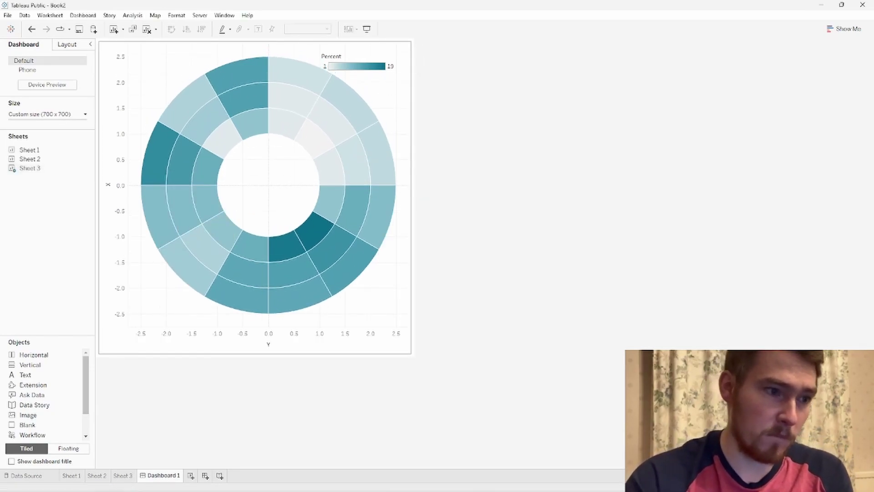
Step: Hide the headers of the heatmap's X and Y axes
right_click(114, 172)
click(139, 223)
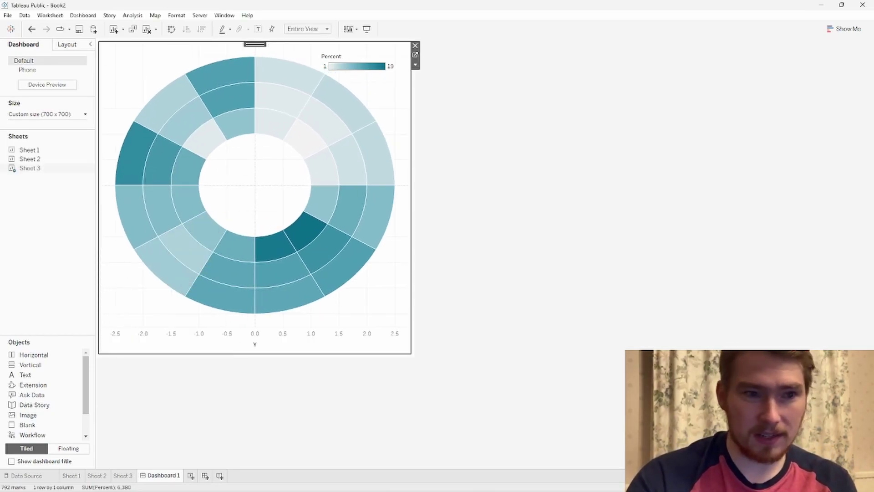
right_click(302, 335)
click(332, 391)
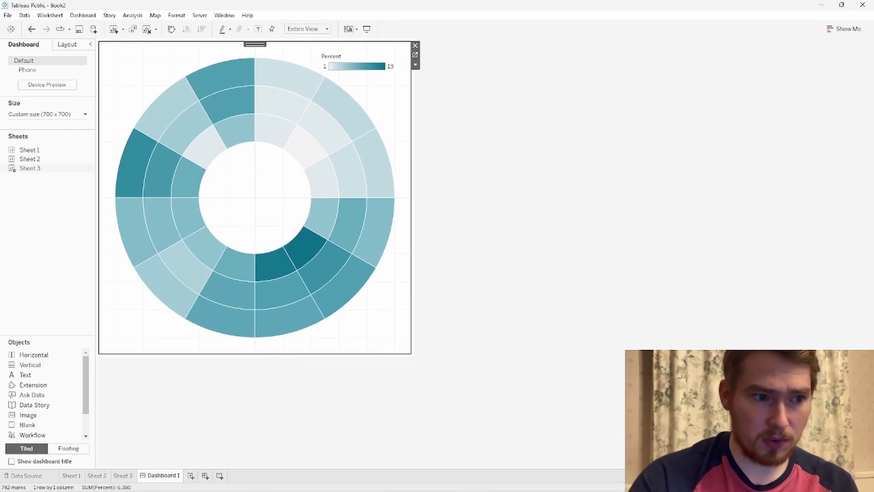
Step: Turn off the grid lines in the workbook-wide formatting
right_click(270, 206)
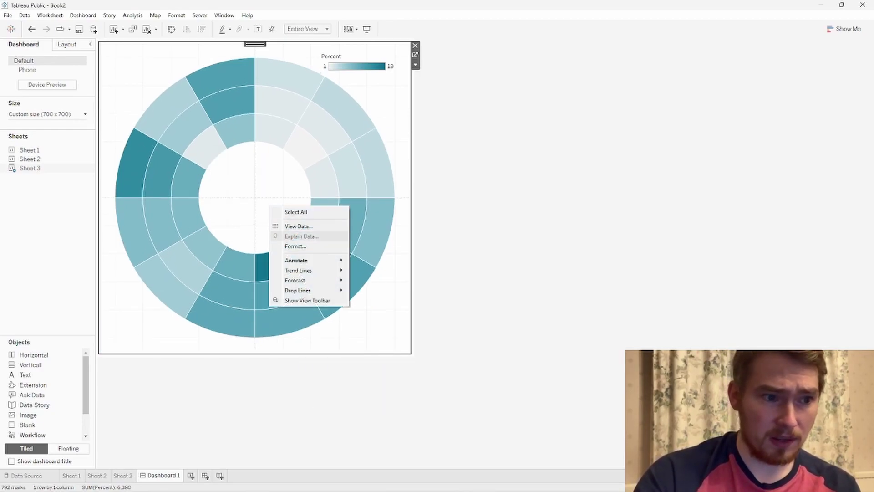
click(295, 246)
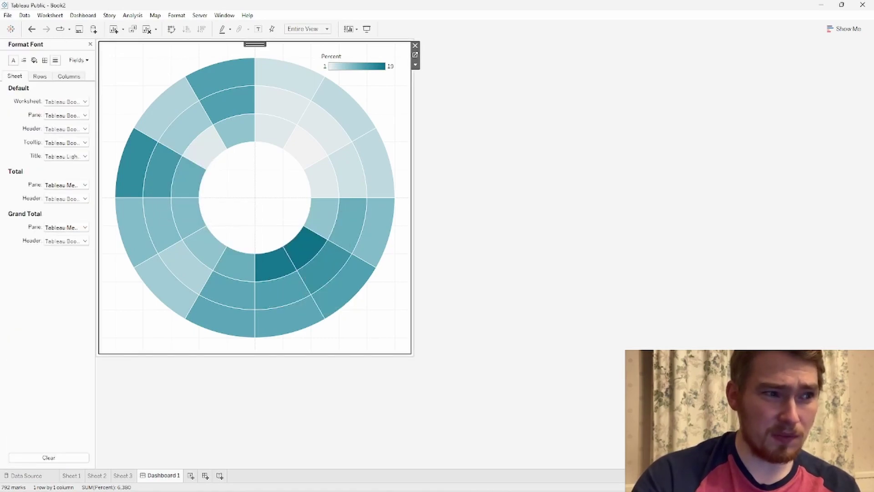
click(55, 60)
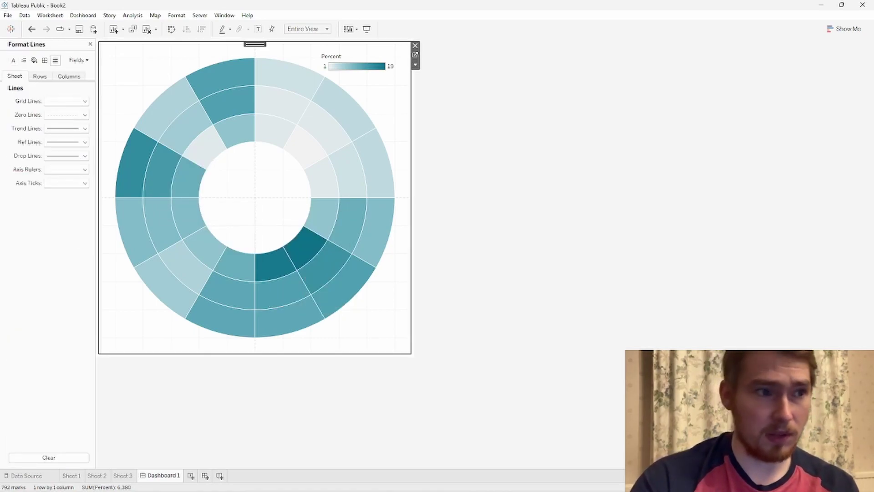
click(177, 15)
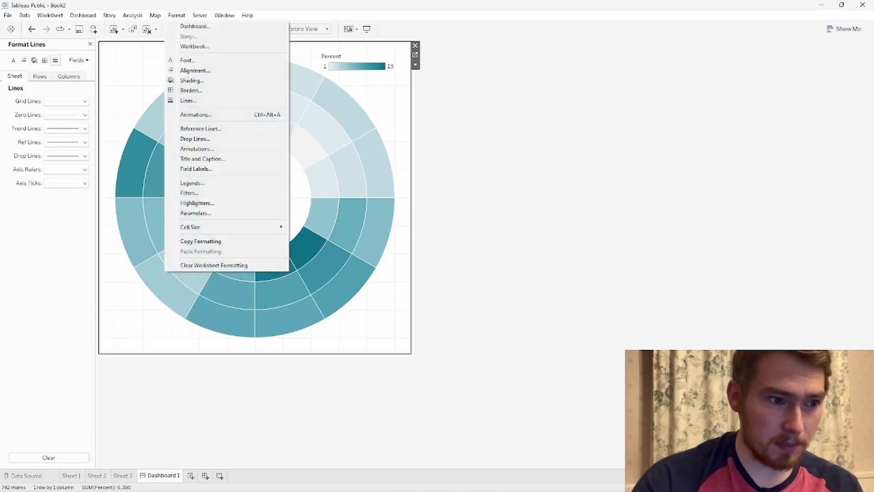
click(195, 46)
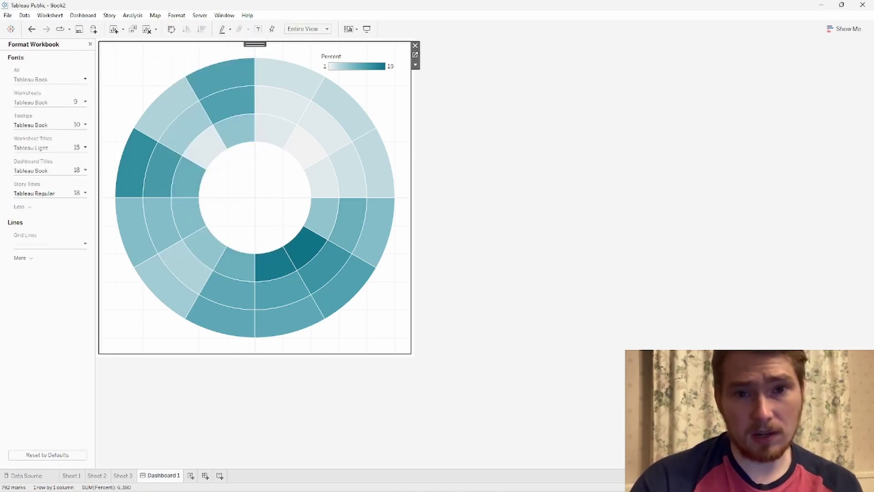
click(50, 244)
click(51, 261)
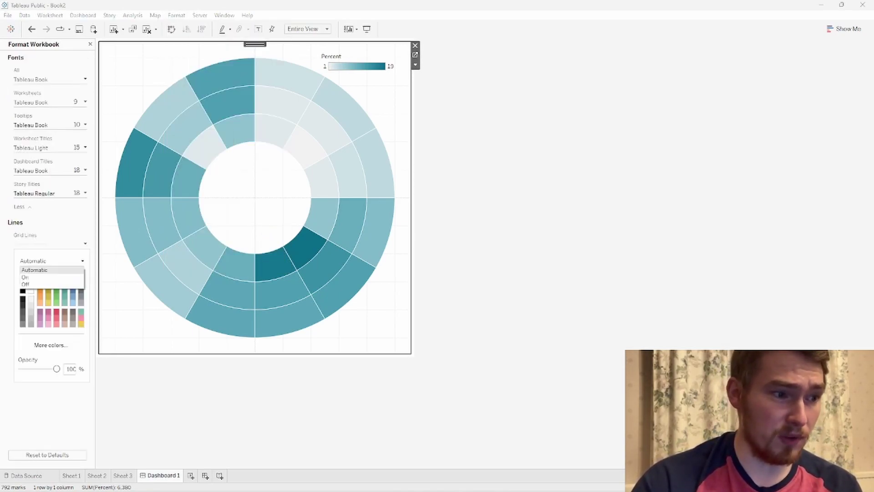
click(51, 284)
key(Escape)
Step: Turn off the workbook's zero lines and axis rulers and override the automatic axis ticks setting
click(23, 258)
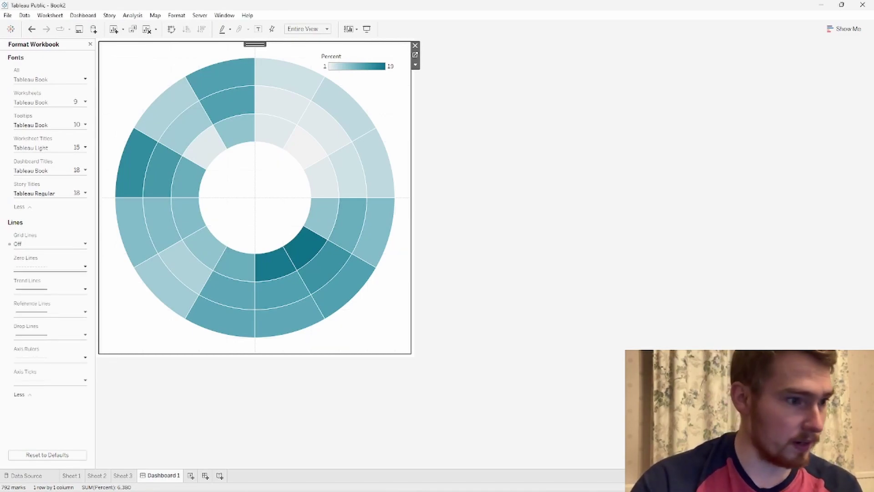
click(50, 266)
click(51, 283)
click(50, 307)
click(50, 358)
click(50, 231)
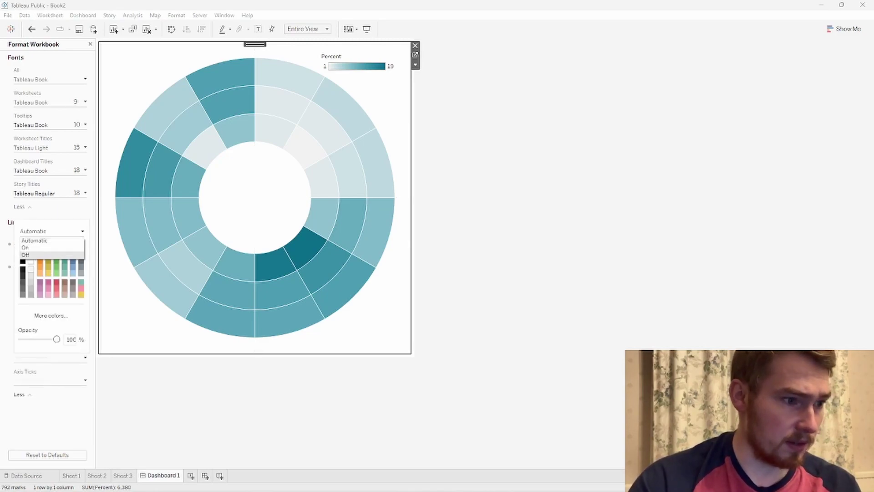
click(50, 254)
click(51, 381)
click(51, 450)
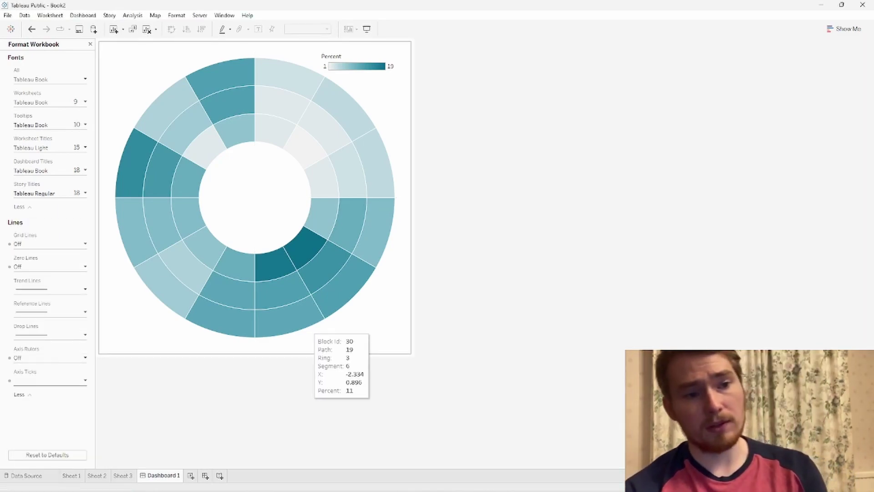
mouse_move(365, 179)
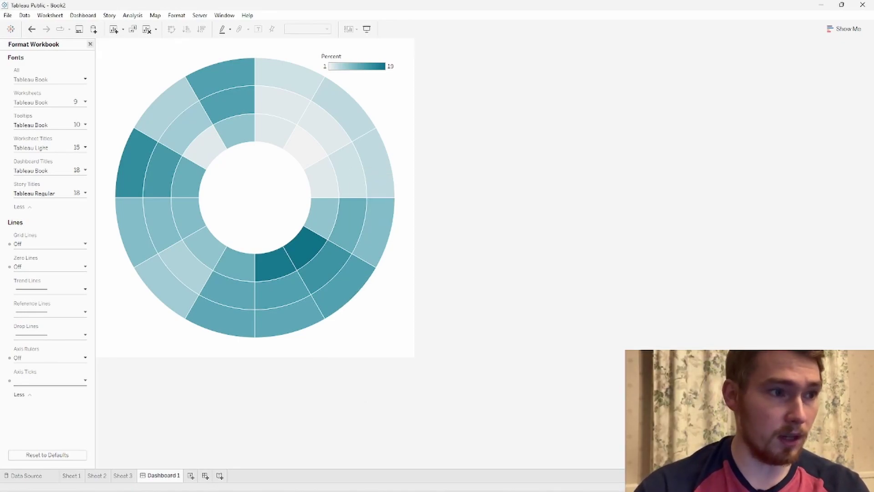
click(90, 44)
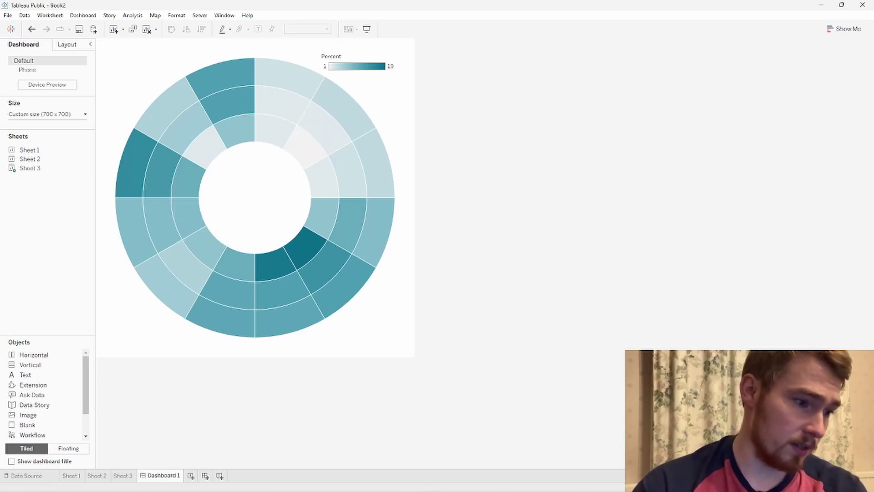
Step: Show the dashboard title and move the floating Percent legend below the heatmap's lower-right edge
click(12, 461)
click(357, 62)
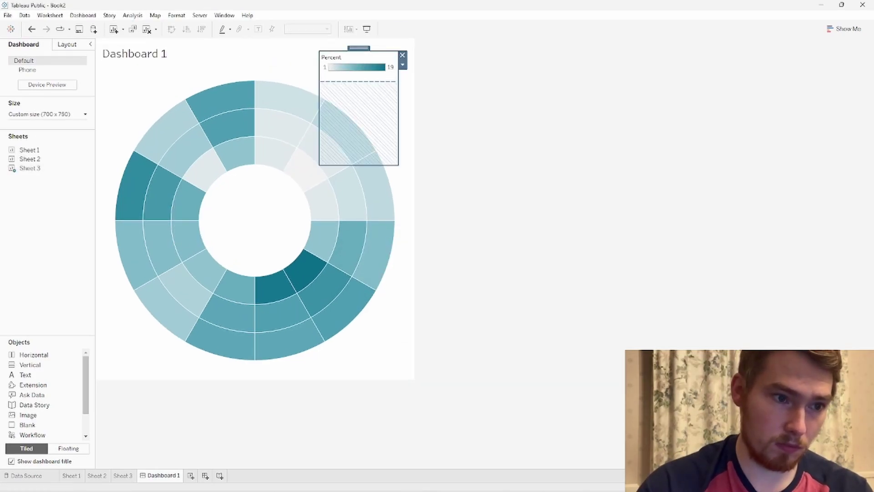
drag(360, 51, 371, 343)
Step: Change the dashboard title to "America's Favourite Month" in a bolder font
right_click(160, 56)
click(185, 61)
text(America's Favourite Month)
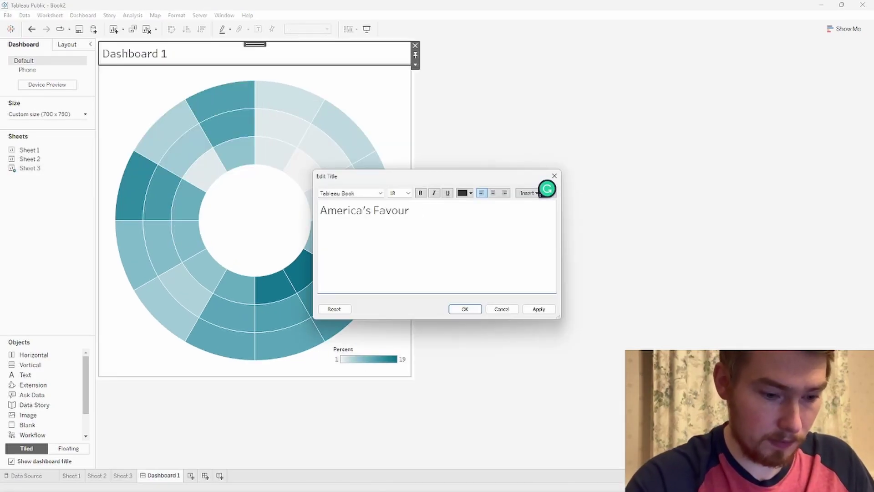
key(ctrl+a)
click(380, 193)
click(351, 242)
click(465, 308)
Step: Add floating text labels around the heatmap: "Oct - Dec" upper left, "Jan-Mar" upper right, "Jul-Sep" lower left and "Apr-Jun" lower right
click(68, 448)
drag(25, 374, 106, 76)
text(Oct - Dec)
click(604, 296)
drag(25, 375, 337, 81)
text(Jan-Mar)
click(605, 296)
drag(25, 374, 132, 324)
text(Jul-Sep)
click(605, 296)
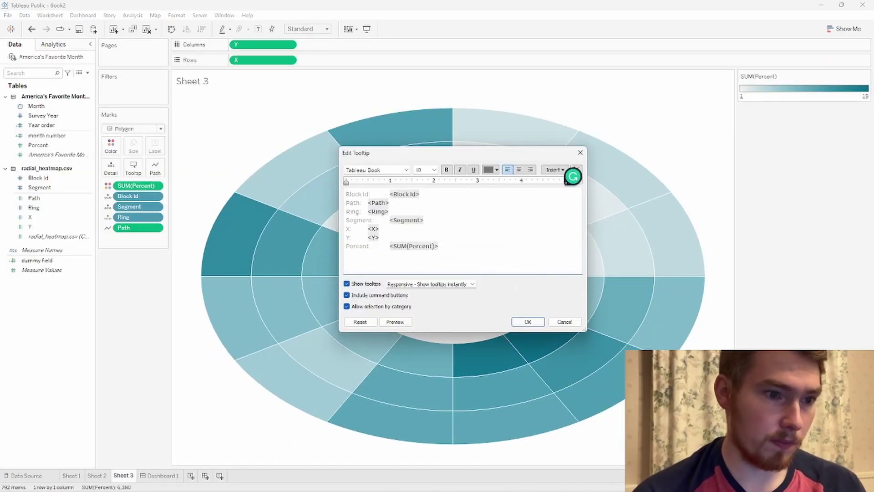
Step: Delete all the default text from the Sheet 3 tooltip
key(ctrl+a)
key(BackSpace)
click(527, 322)
Step: Add Survey Year to the heatmap's tooltip as an attribute
drag(43, 115, 133, 168)
click(156, 239)
mouse_move(166, 322)
click(232, 386)
key(ctrl+z)
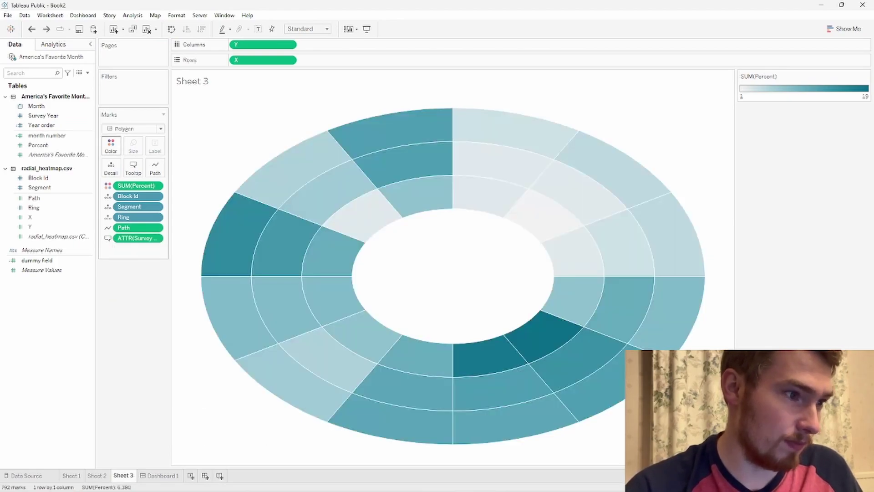
Step: Add Month to the polygons' detail as a discrete month
drag(55, 105, 111, 168)
click(154, 228)
click(150, 365)
click(154, 227)
click(150, 310)
Step: Write a tooltip sentence starting "In <ATTR(Survey Year)>, <SUM(Percent)>% of respondents" and insert the month field into it
click(133, 167)
text(In)
click(555, 169)
click(569, 321)
text(,)
click(555, 169)
click(569, 380)
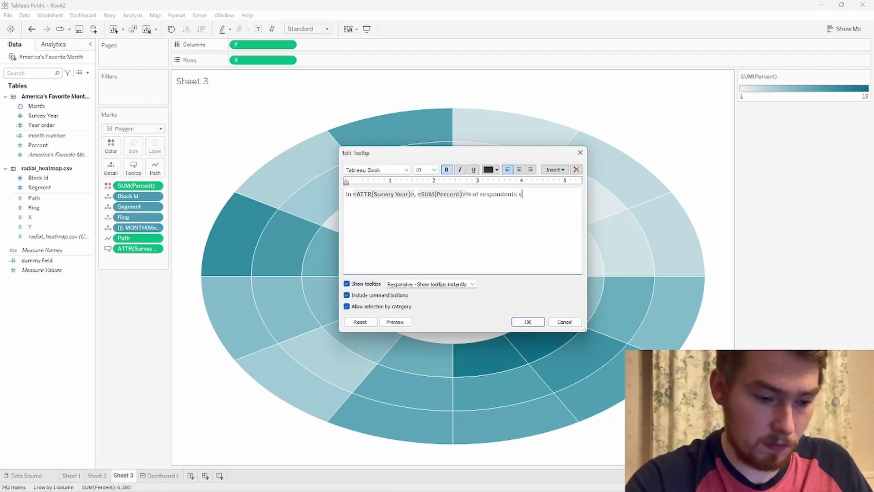
click(554, 169)
click(569, 337)
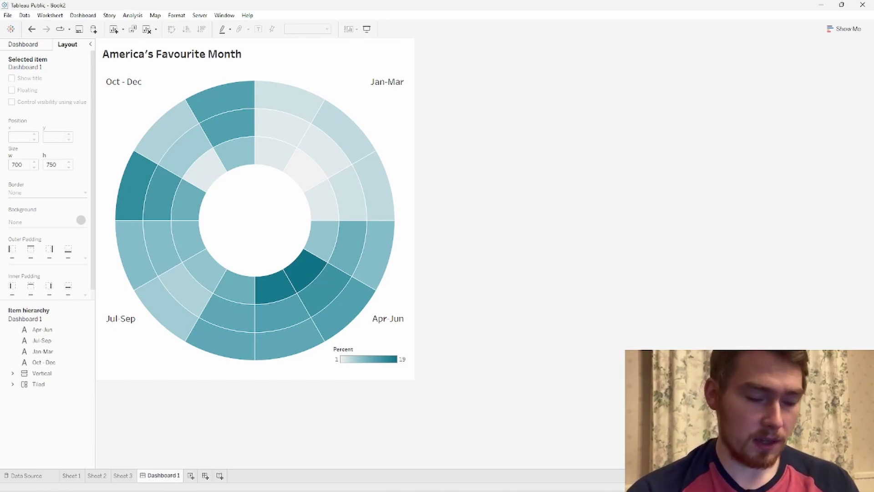
Step: Switch to Chrome and review the Shiny app section of the radial_heatmap_generator README on GitHub
click(393, 481)
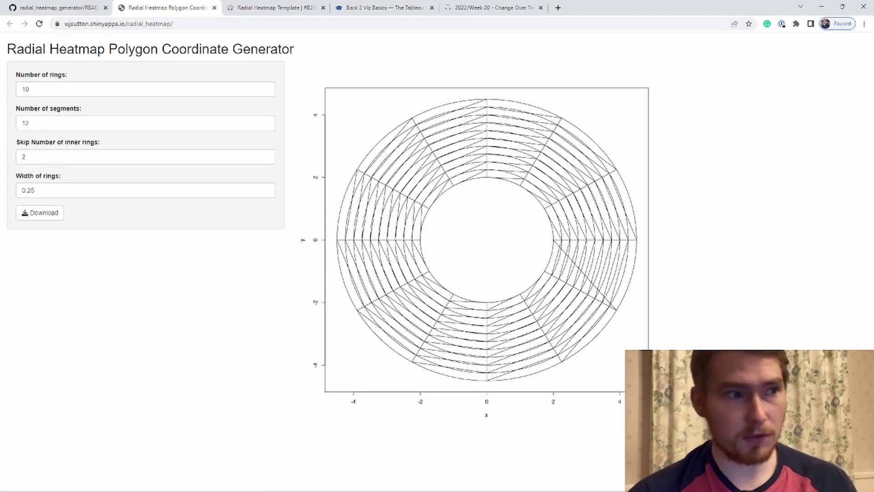
click(43, 8)
scroll(432, 273, down, 10)
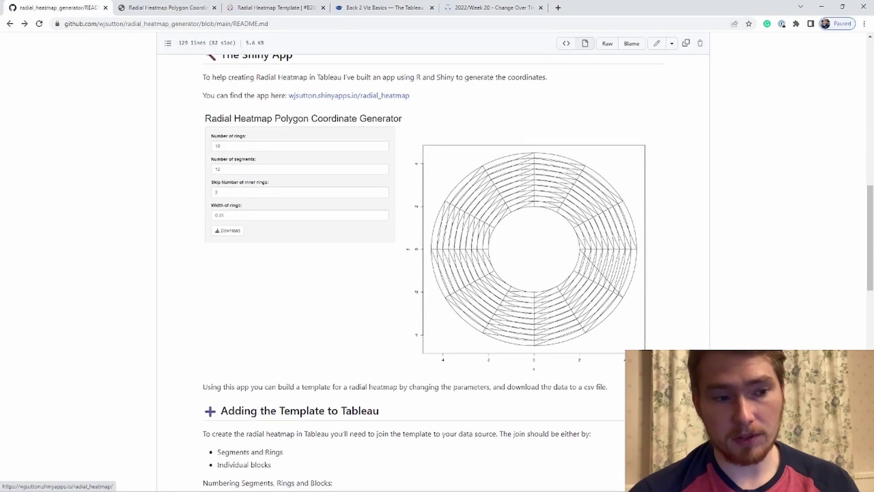
Step: Check the download formats offered for the Radial Heatmap Template on Tableau Public
key(ctrl+3)
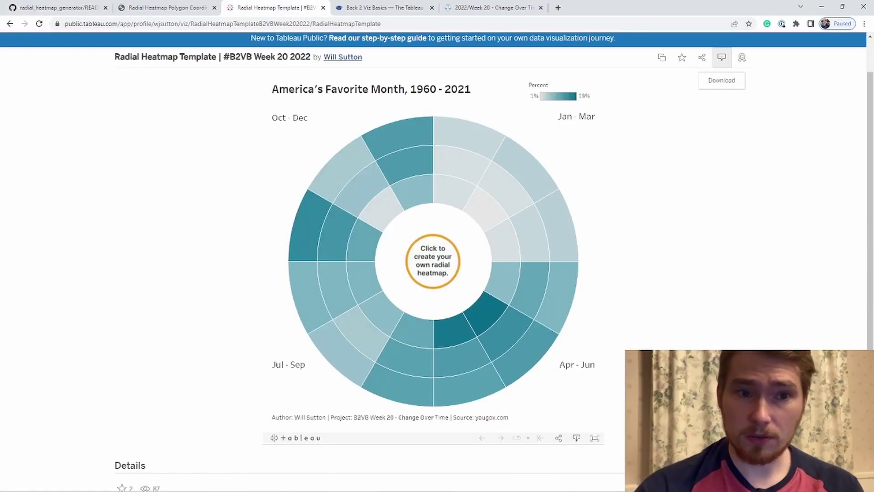
click(722, 57)
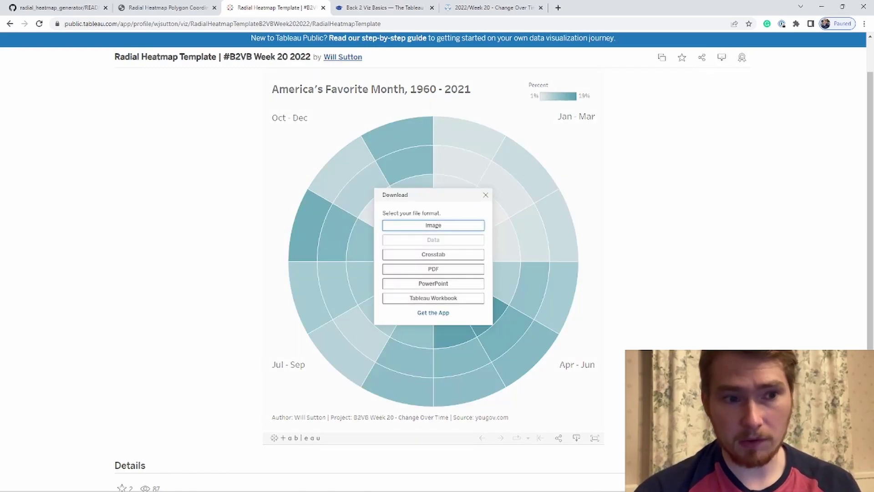
click(486, 195)
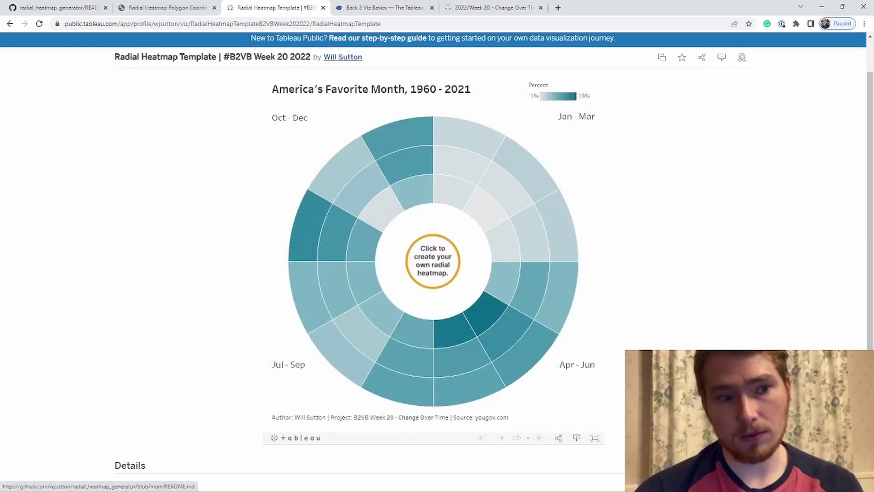
Step: Follow the link in the template heatmap's centre and review the generator README's introduction and Tableau instructions on GitHub
click(433, 261)
key(alt+Tab)
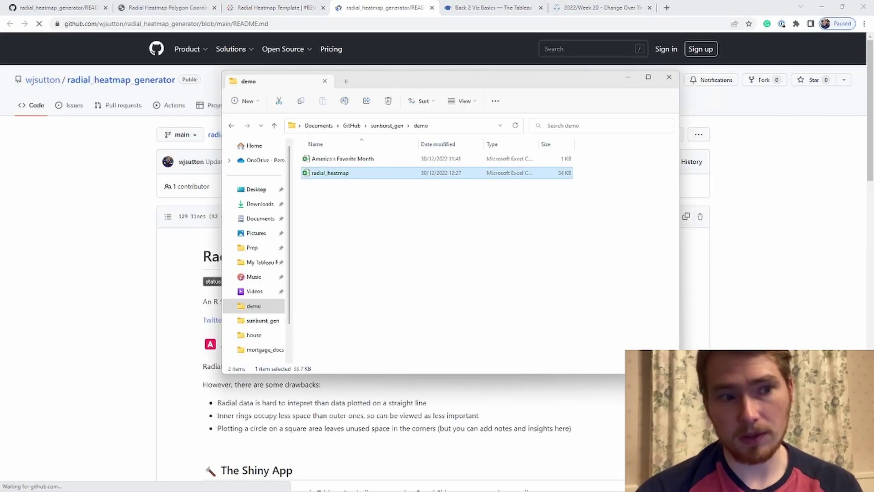
click(628, 77)
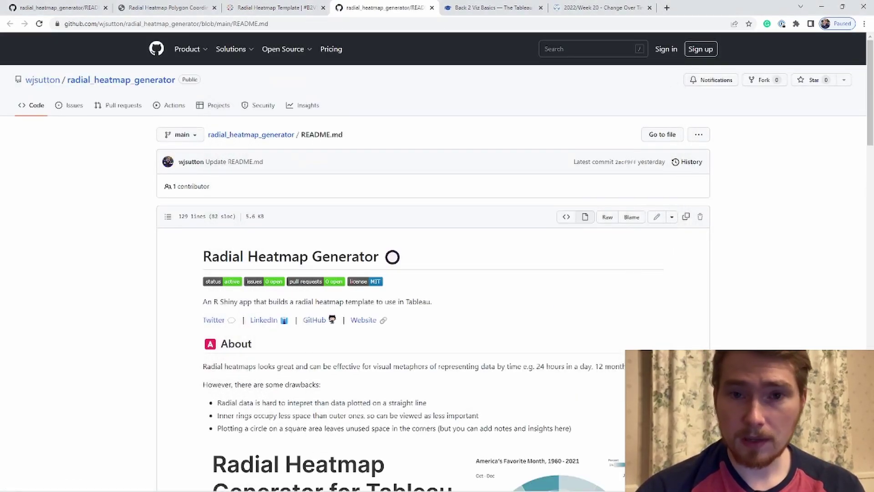
key(ctrl+w)
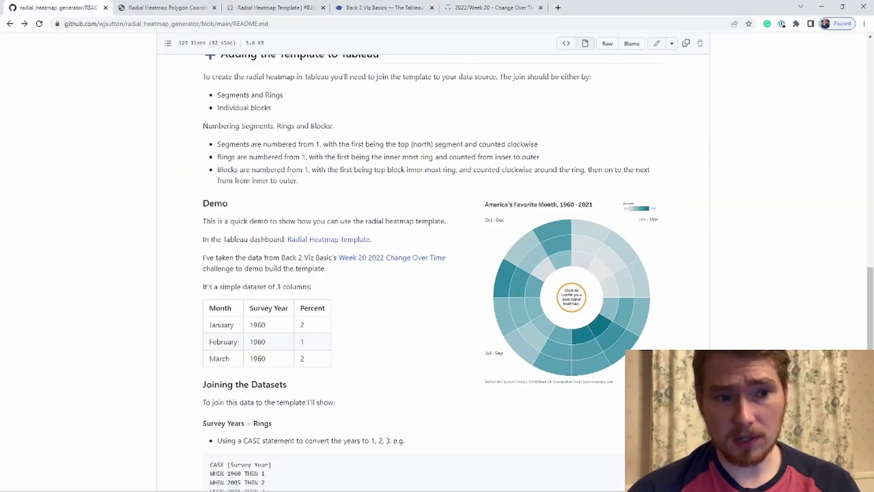
scroll(432, 273, down, 5)
key(ctrl+shift+t)
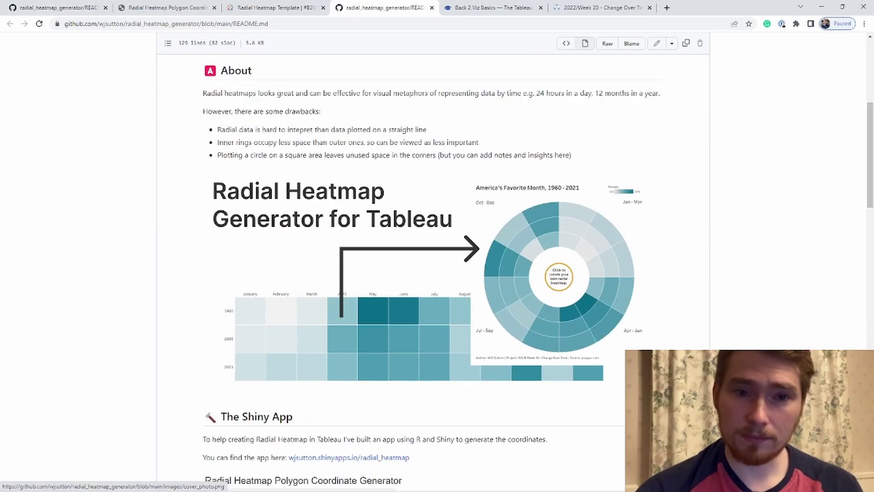